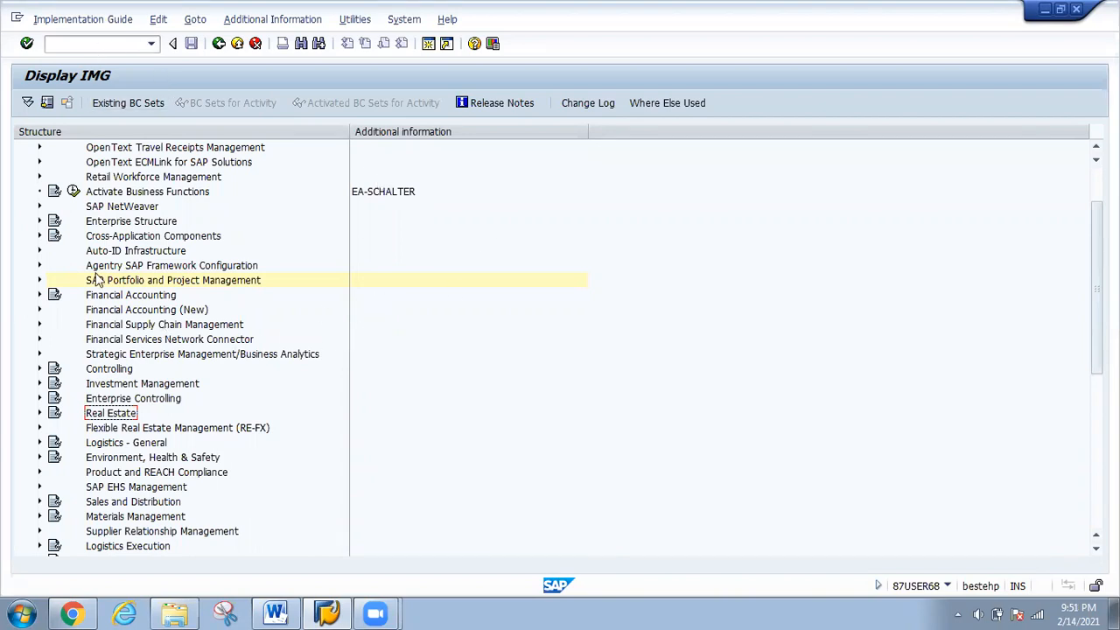
Open Define Variants for Open Posting Periods under Financial Accounting Global Settings, Document, Posting Periods.
{"action": "left_click", "coordinate": [38, 296]}
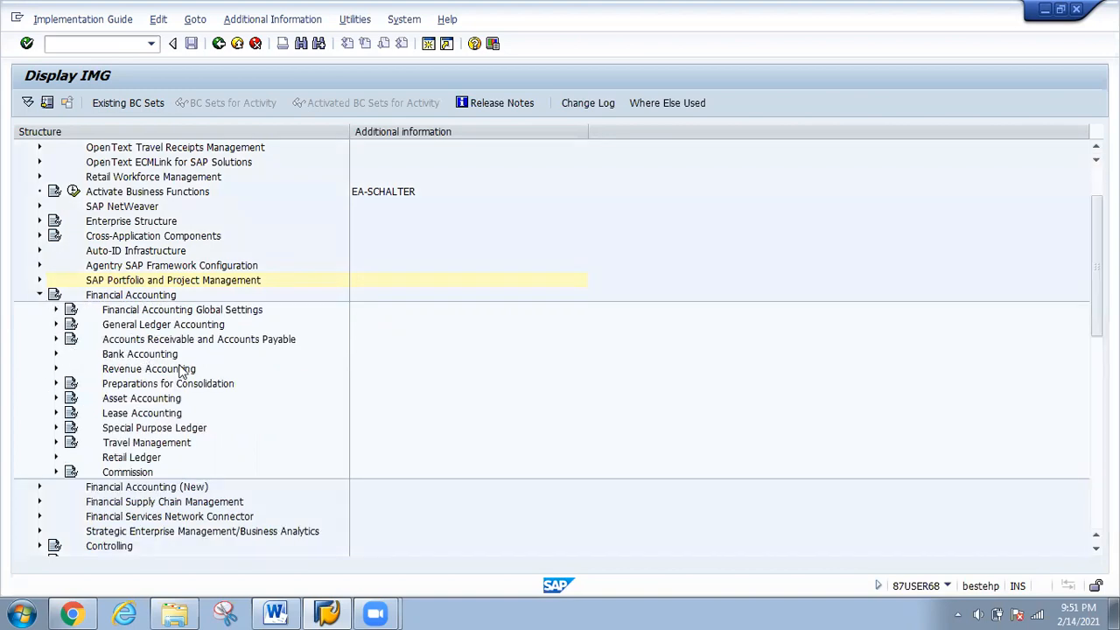
{"action": "left_click", "coordinate": [56, 310]}
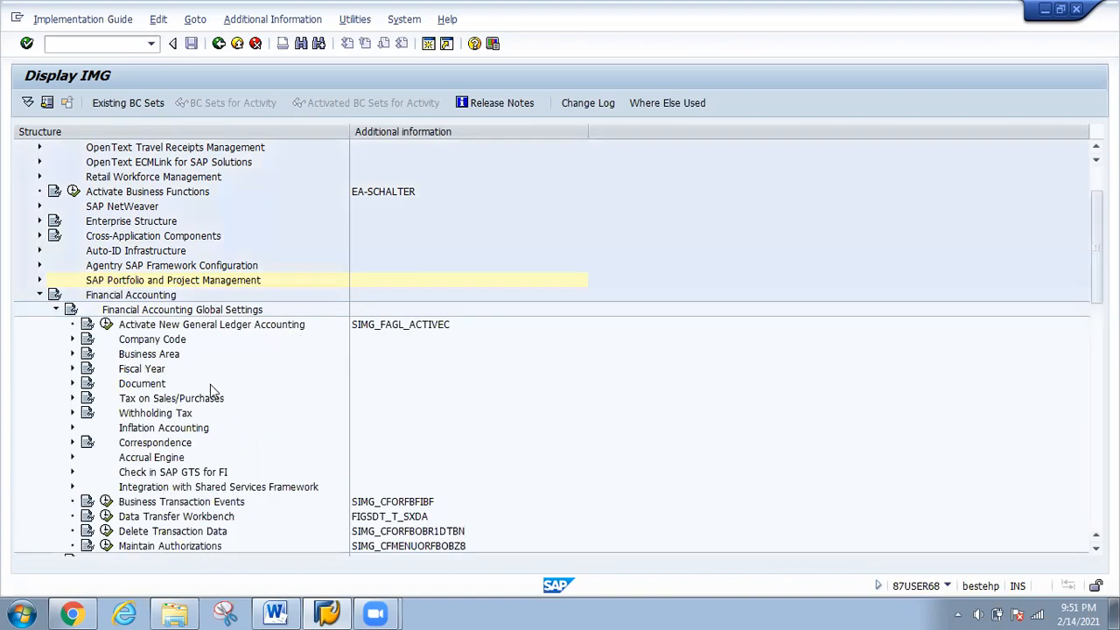
{"action": "left_click", "coordinate": [73, 384]}
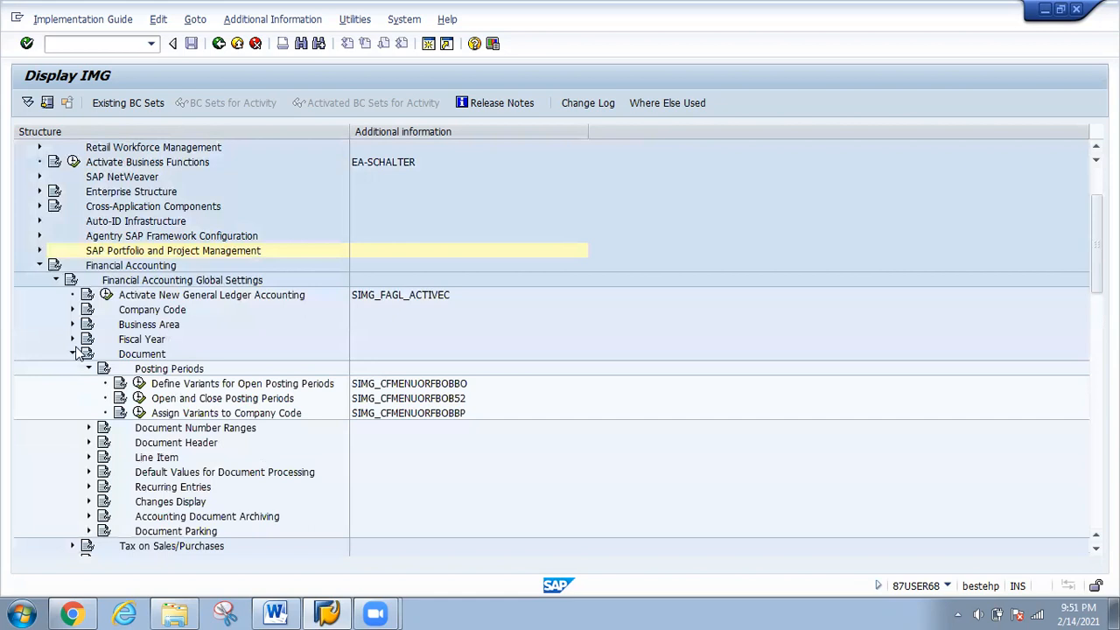
{"action": "left_click", "coordinate": [88, 368]}
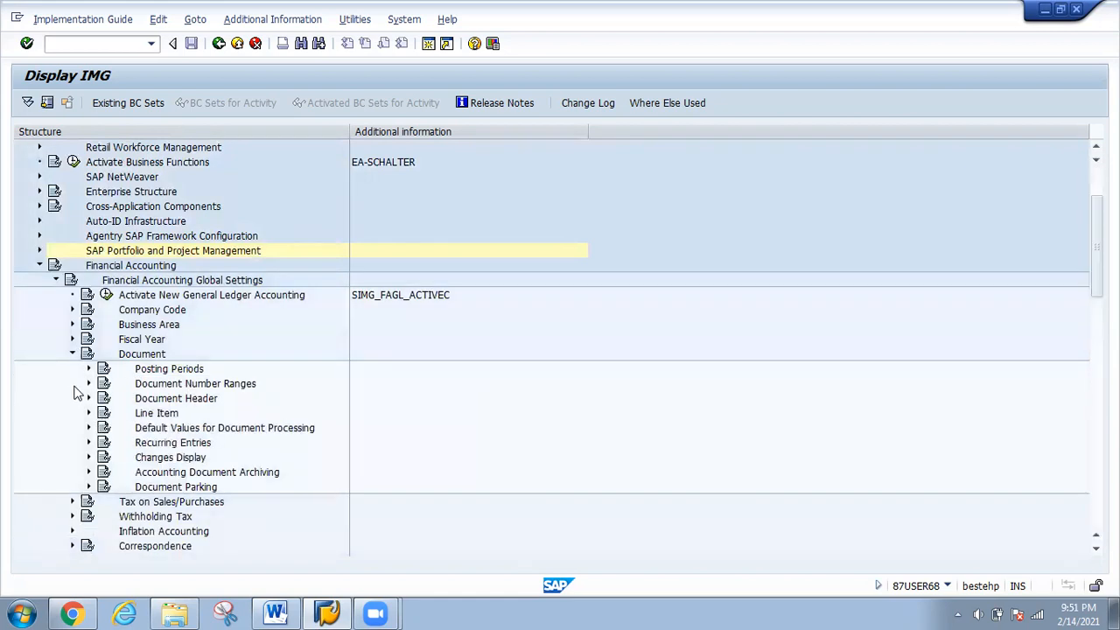
{"action": "left_click", "coordinate": [89, 369]}
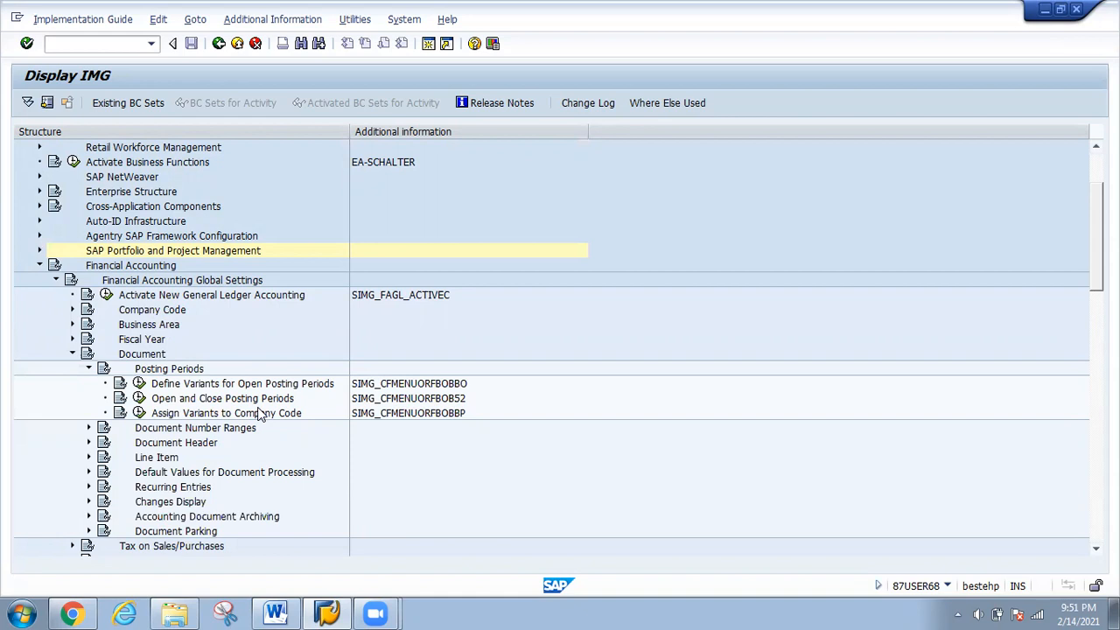
{"action": "left_click", "coordinate": [140, 386]}
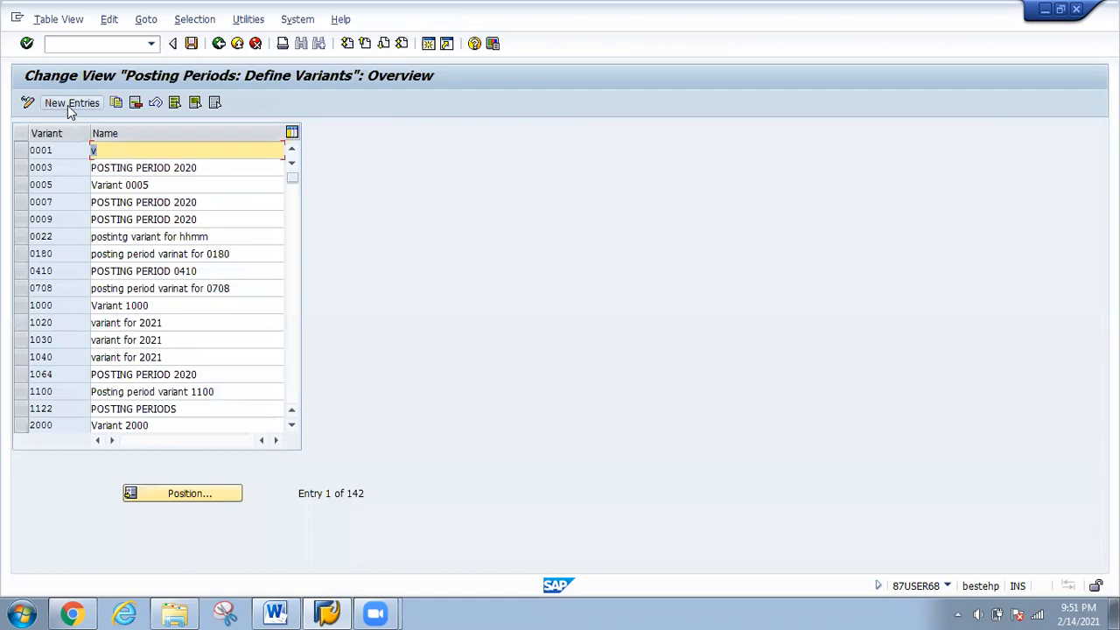
Create posting period variant PI00 named PIYUSH PVT LTD, save it to the proposed customizing request, and return to the IMG tree.
{"action": "left_click", "coordinate": [72, 103]}
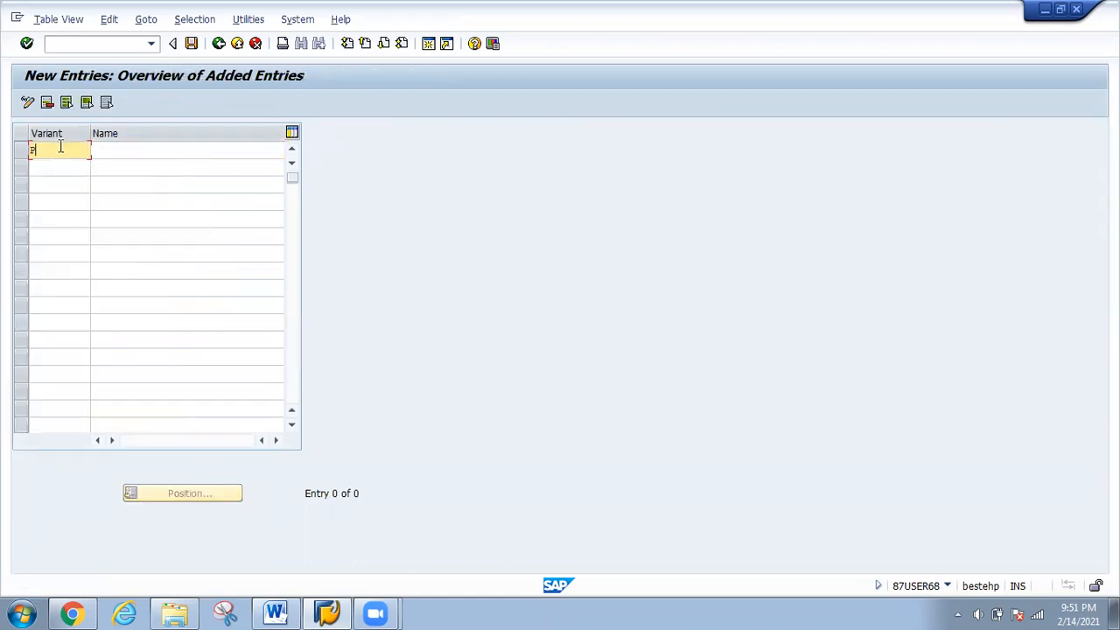
{"action": "type", "text": "PI00"}
{"action": "left_click", "coordinate": [108, 149]}
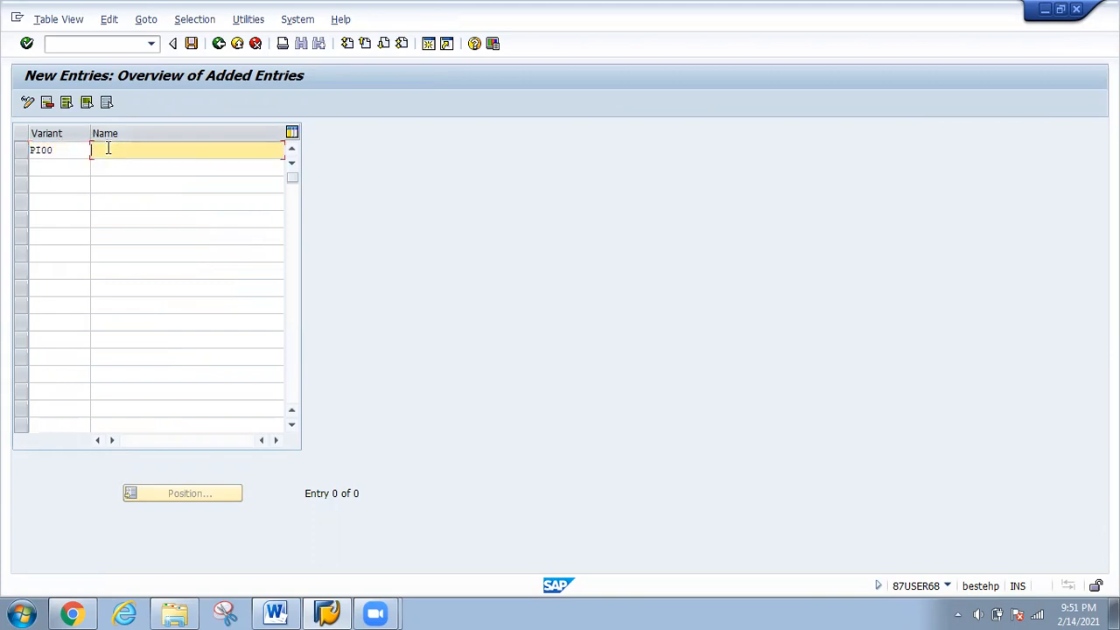
{"action": "type", "text": "PIYUSH PVT LTD"}
{"action": "left_click", "coordinate": [190, 45]}
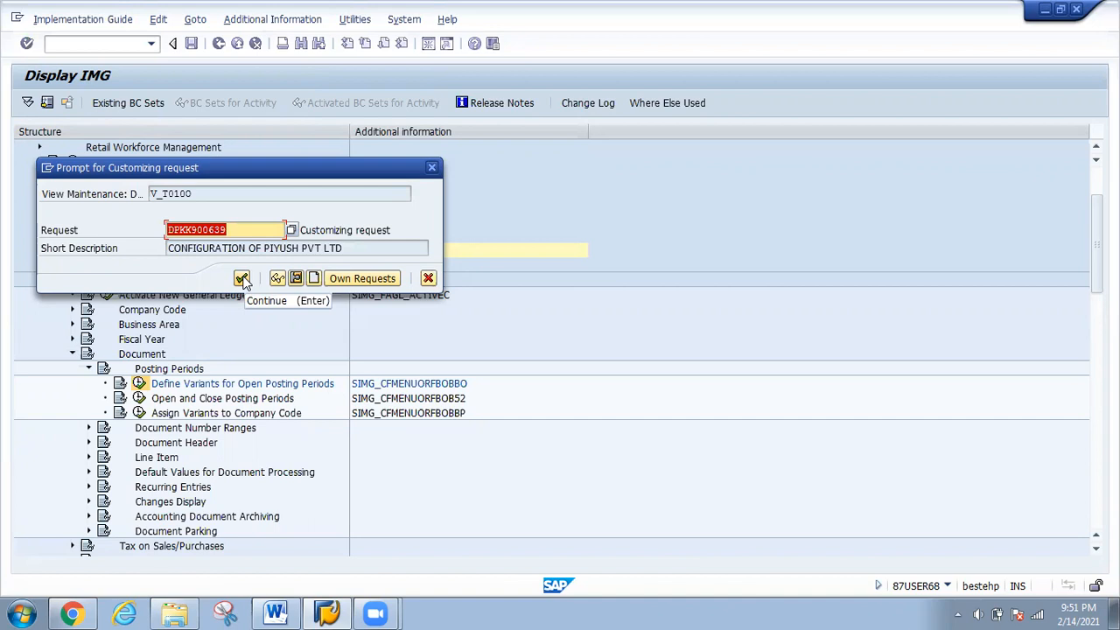
{"action": "left_click", "coordinate": [241, 280]}
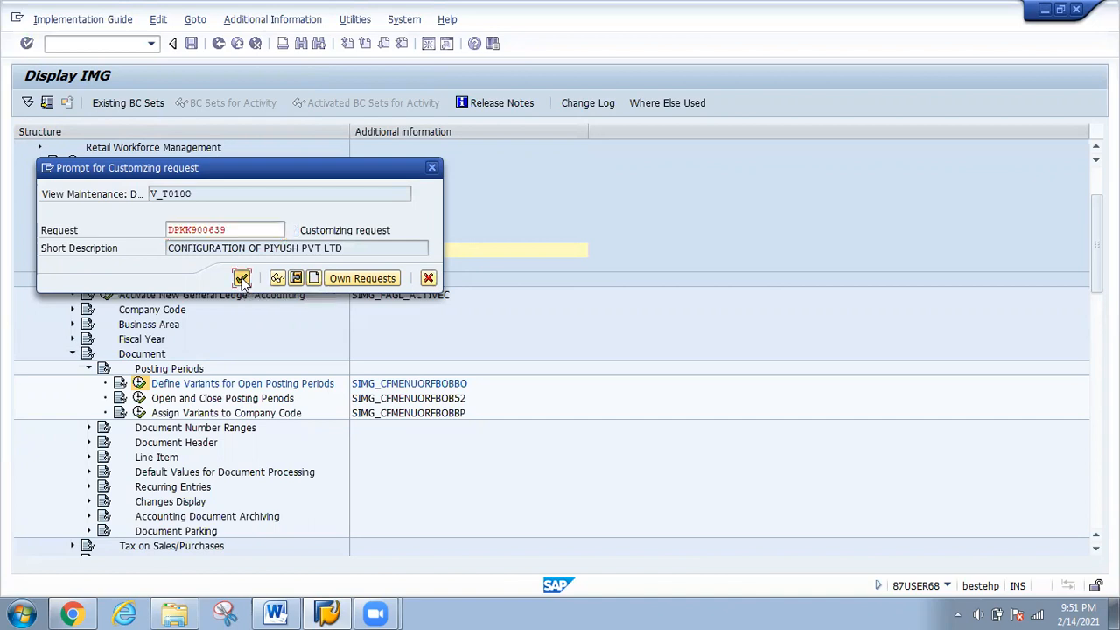
{"action": "left_click", "coordinate": [219, 46]}
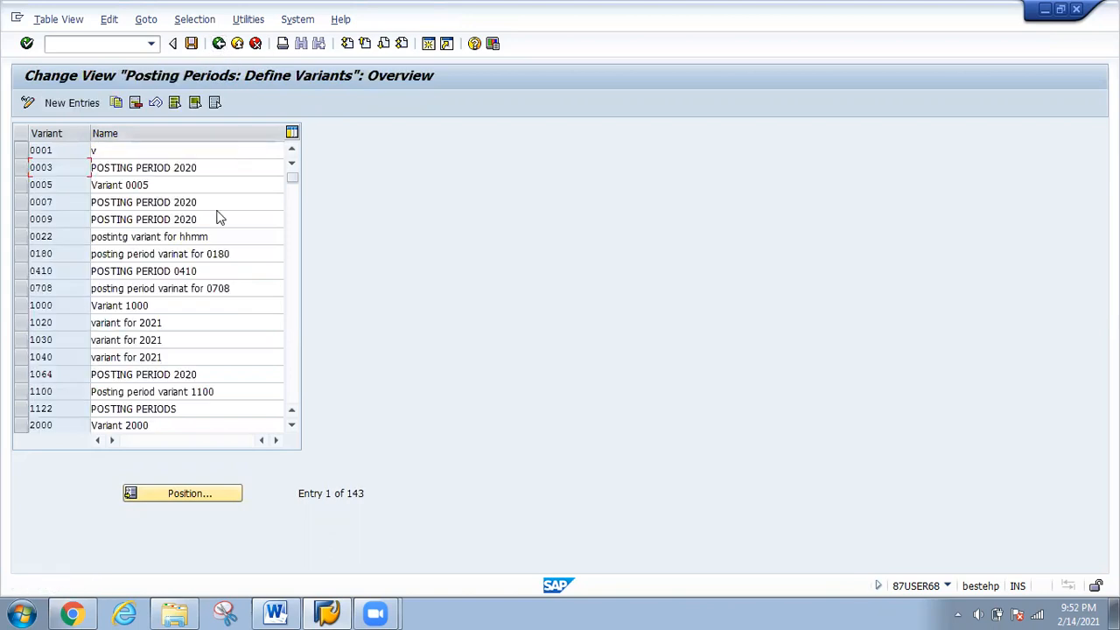
{"action": "left_click", "coordinate": [219, 43]}
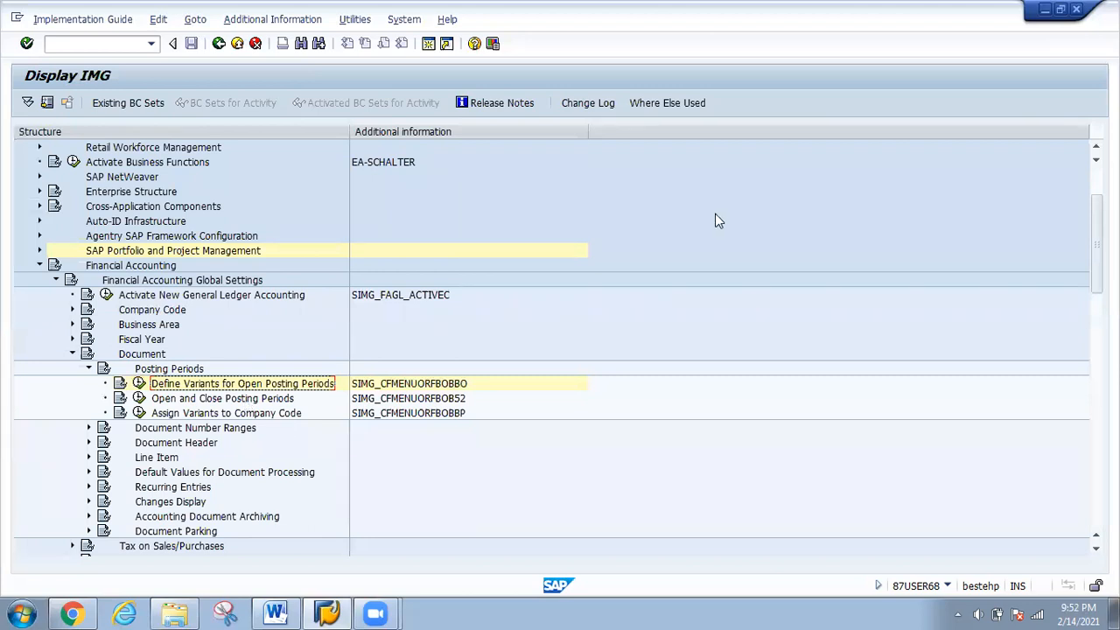
Add a text annotation in the empty area beside the IMG tree listing ASSETS, CUSTOMER and VENDOR on separate lines.
{"action": "left_click", "coordinate": [897, 140]}
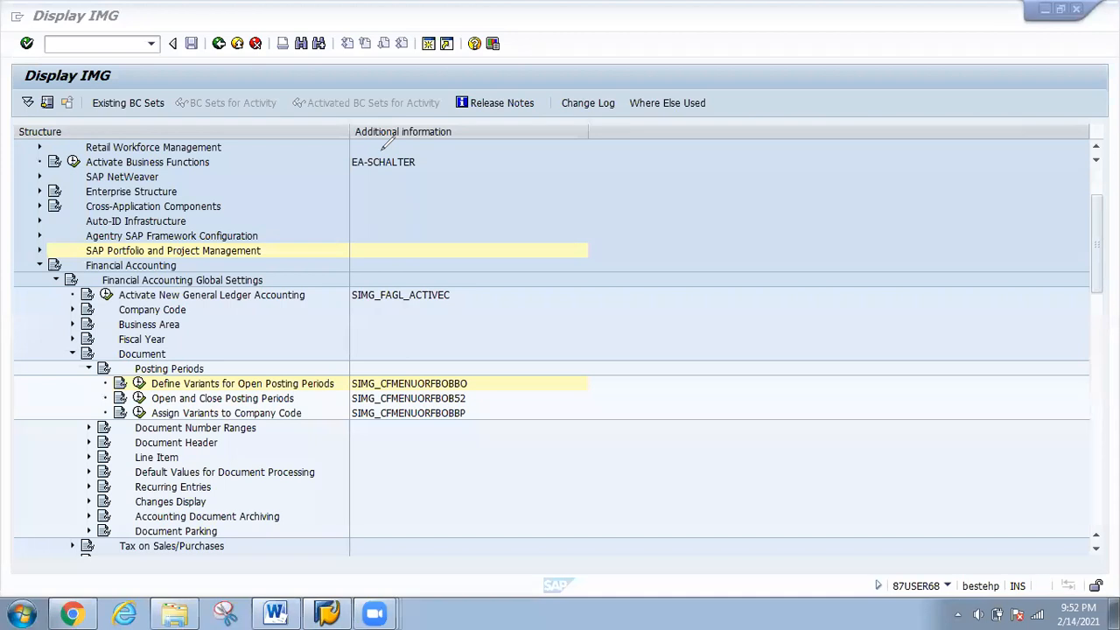
{"action": "left_click", "coordinate": [734, 211]}
{"action": "type", "text": "ASSETS"}
{"action": "key", "text": "Return"}
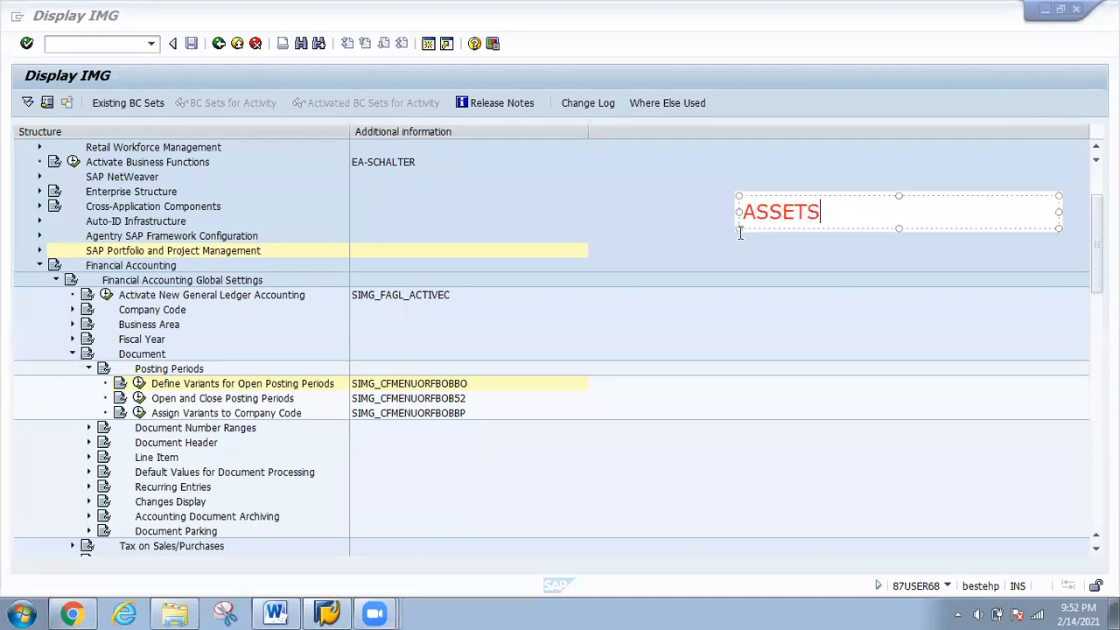
{"action": "type", "text": "CUSTOMER"}
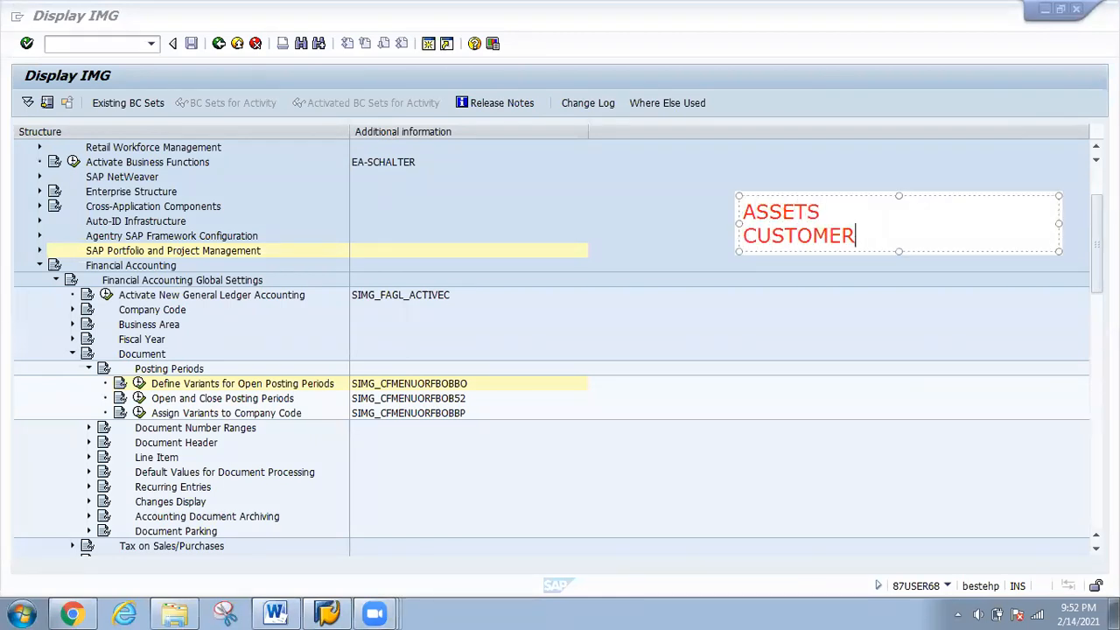
{"action": "key", "text": "Return"}
{"action": "type", "text": "VENDOR"}
{"action": "key", "text": "Return"}
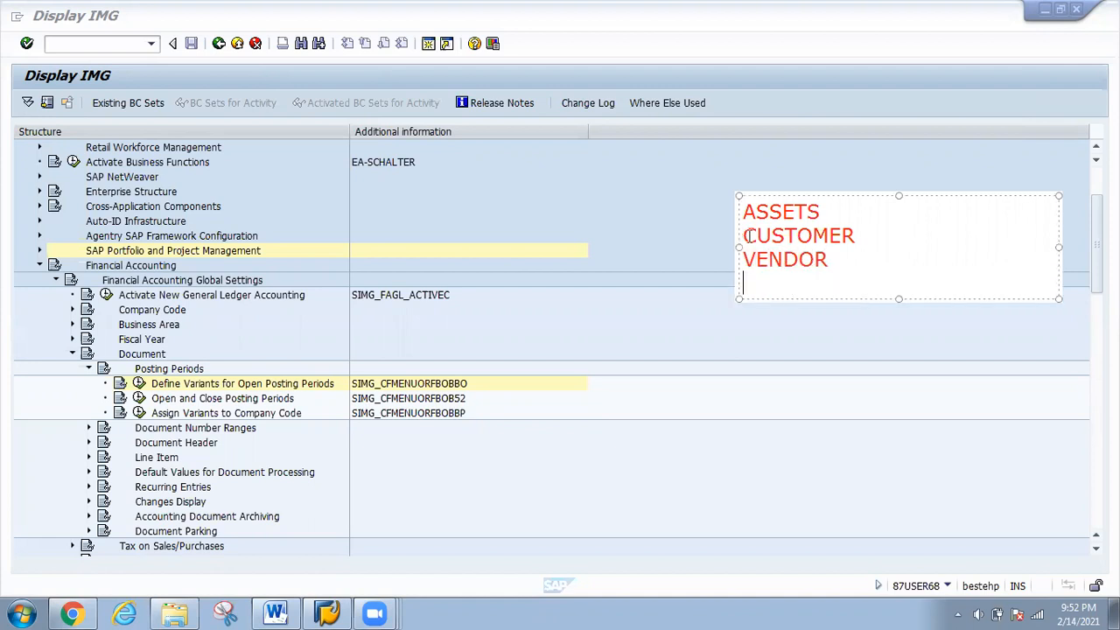
Add MATERIALS as the fourth line of the text annotation, correcting its spelling.
{"action": "type", "text": "MATEWRIA"}
{"action": "key", "text": "BackSpace"}
{"action": "key", "text": "BackSpace"}
{"action": "key", "text": "BackSpace"}
{"action": "key", "text": "BackSpace"}
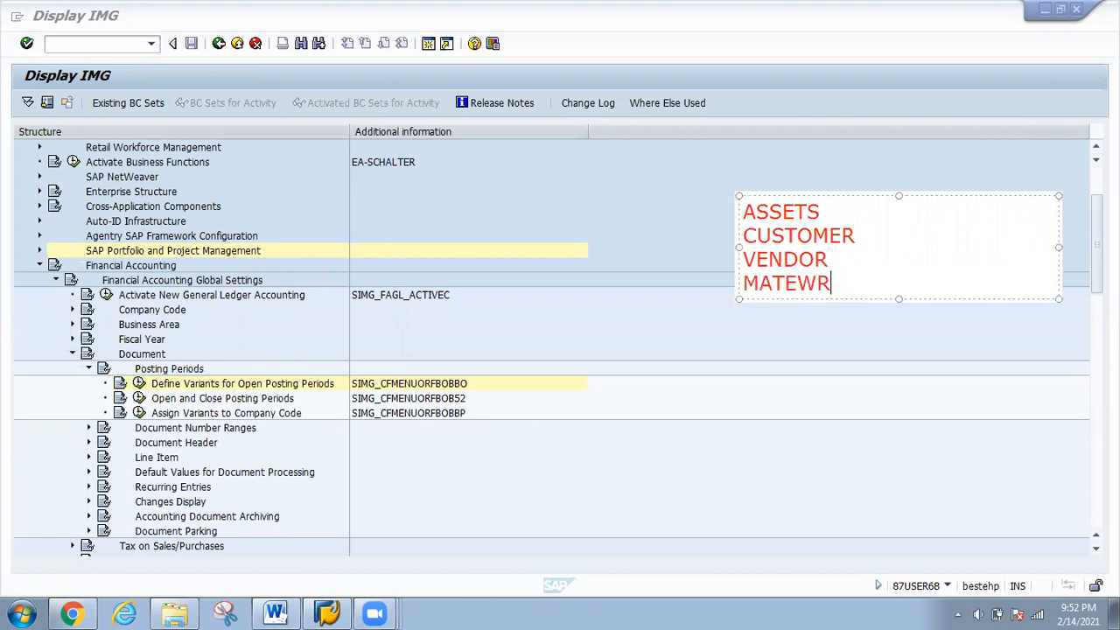
{"action": "type", "text": "RIOL"}
{"action": "key", "text": "BackSpace"}
{"action": "key", "text": "BackSpace"}
{"action": "type", "text": "ALS"}
{"action": "key", "text": "Return"}
Add CONTRACTS and GL as two further lines of the text annotation.
{"action": "type", "text": "CON"}
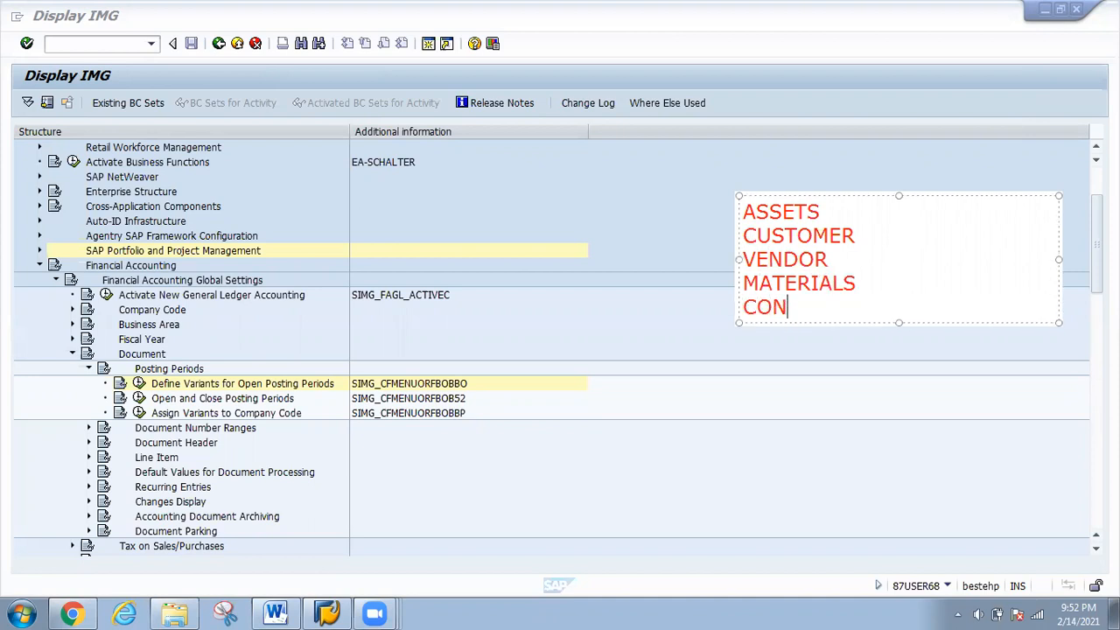
{"action": "type", "text": "TRACS"}
{"action": "key", "text": "BackSpace"}
{"action": "type", "text": "S"}
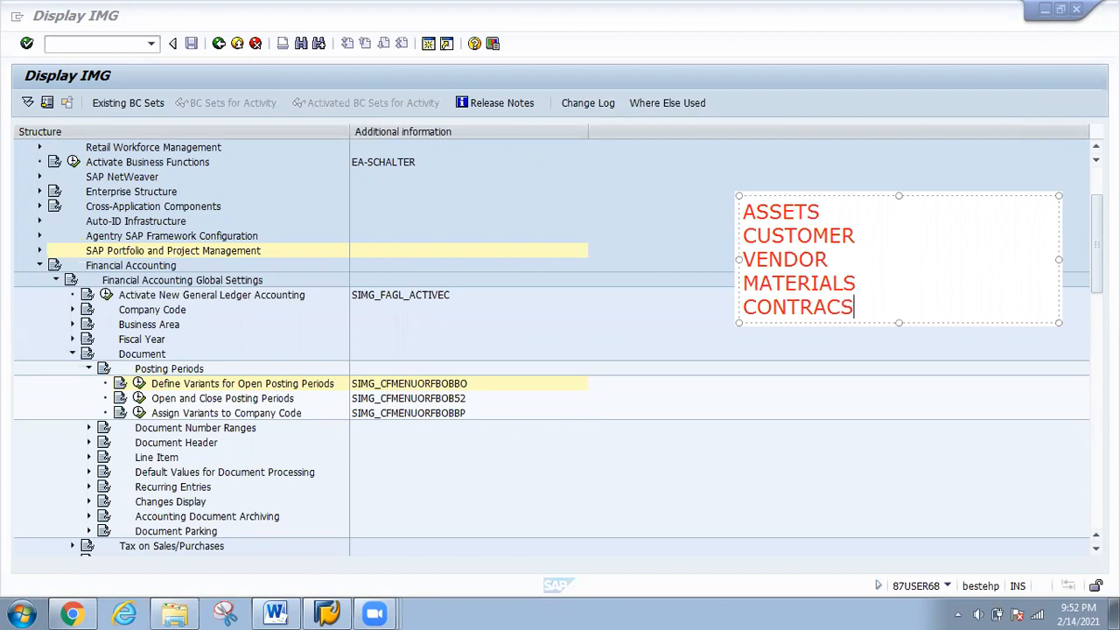
{"action": "key", "text": "BackSpace"}
{"action": "key", "text": "BackSpace"}
{"action": "type", "text": "CTS"}
{"action": "key", "text": "Return"}
{"action": "type", "text": "GL"}
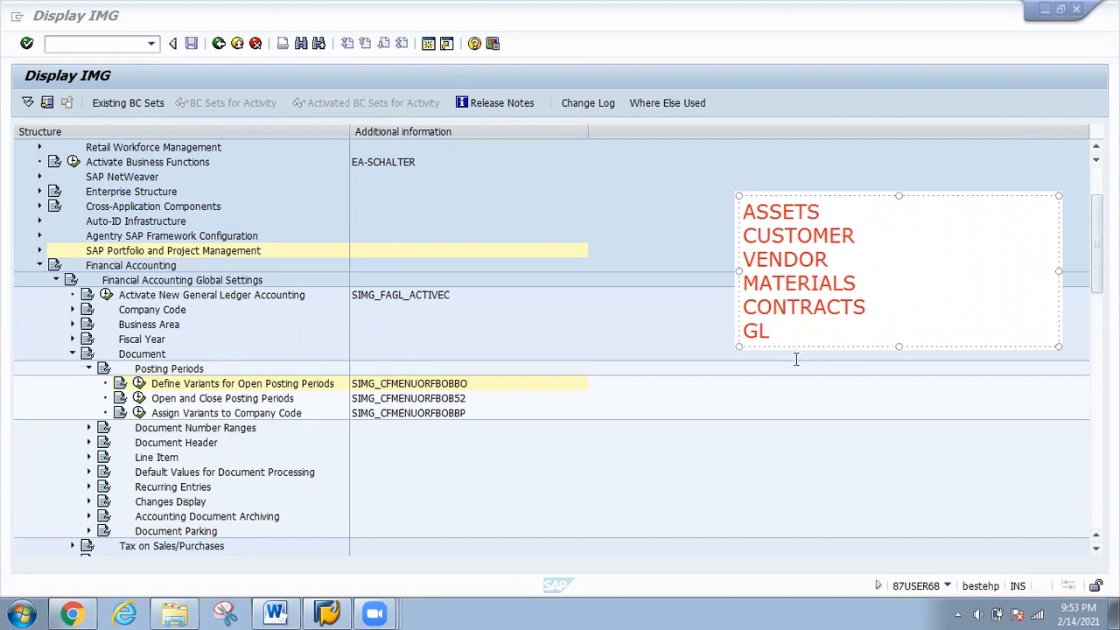
Add the closing line + ALL ABOVE A/C TYPE to the annotation and finish editing it.
{"action": "key", "text": "Return"}
{"action": "type", "text": "="}
{"action": "key", "text": "BackSpace"}
{"action": "key", "text": "BackSpace"}
{"action": "type", "text": "+ ALL"}
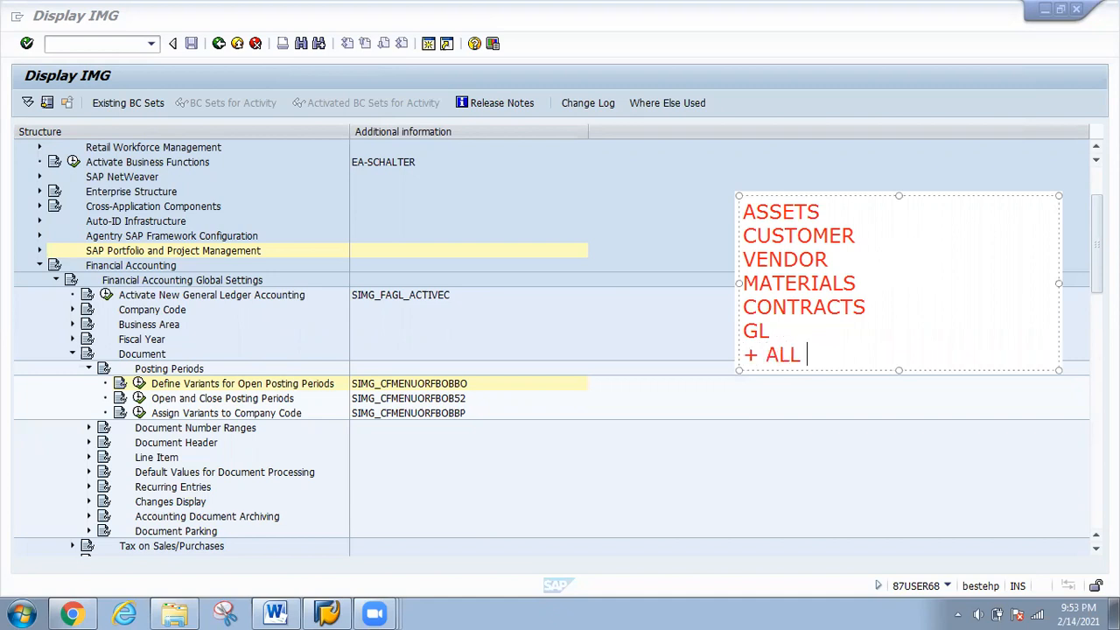
{"action": "type", "text": " ABOVE A"}
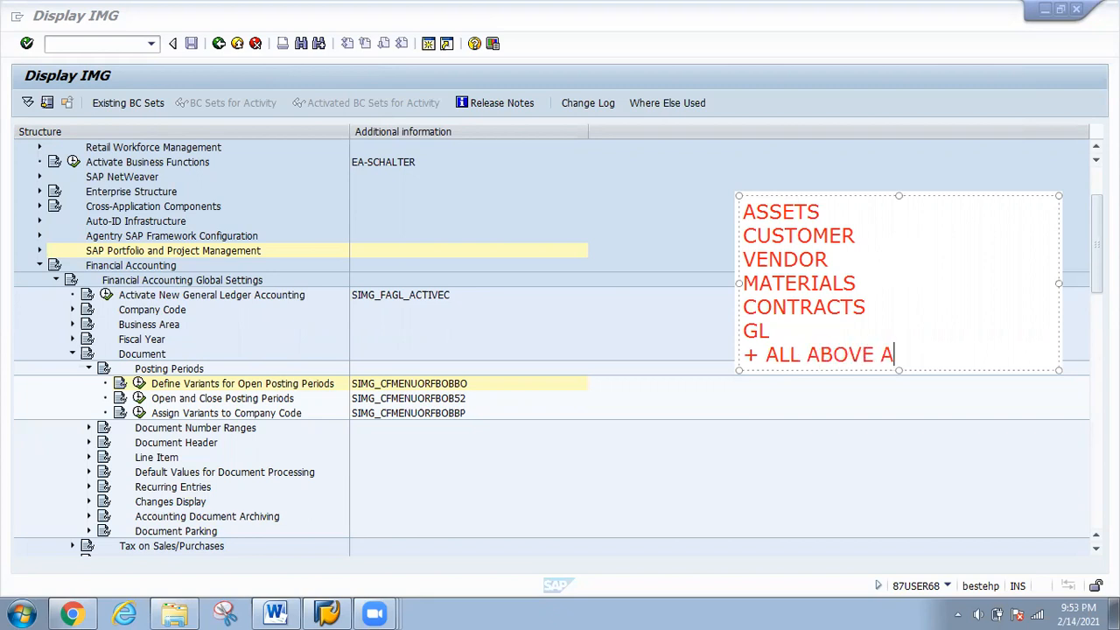
{"action": "type", "text": "/C TYPE"}
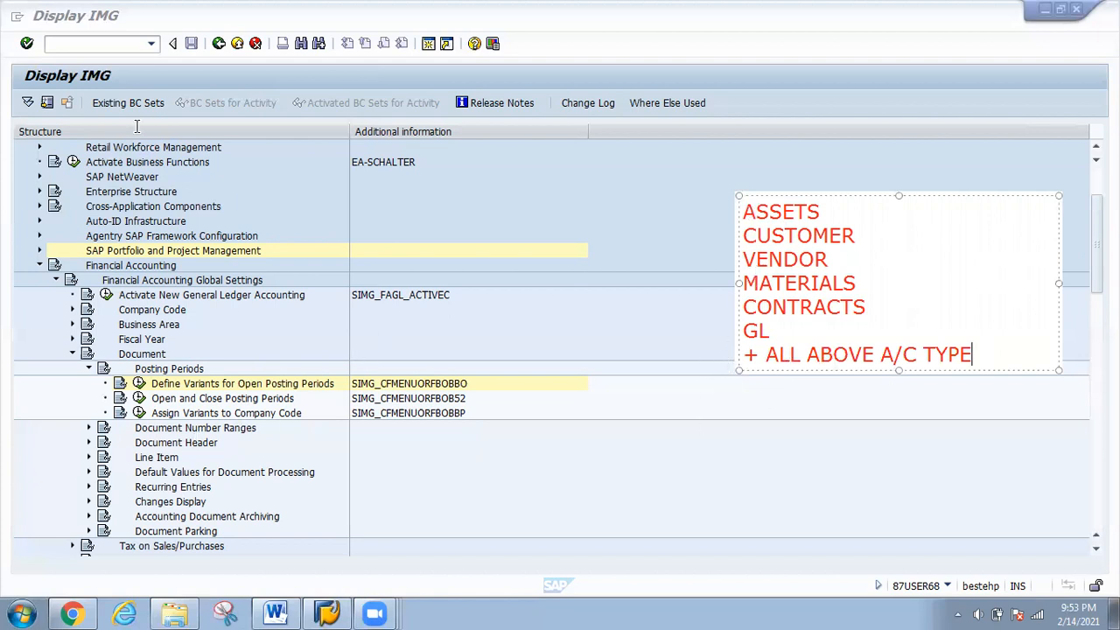
{"action": "left_click", "coordinate": [253, 114]}
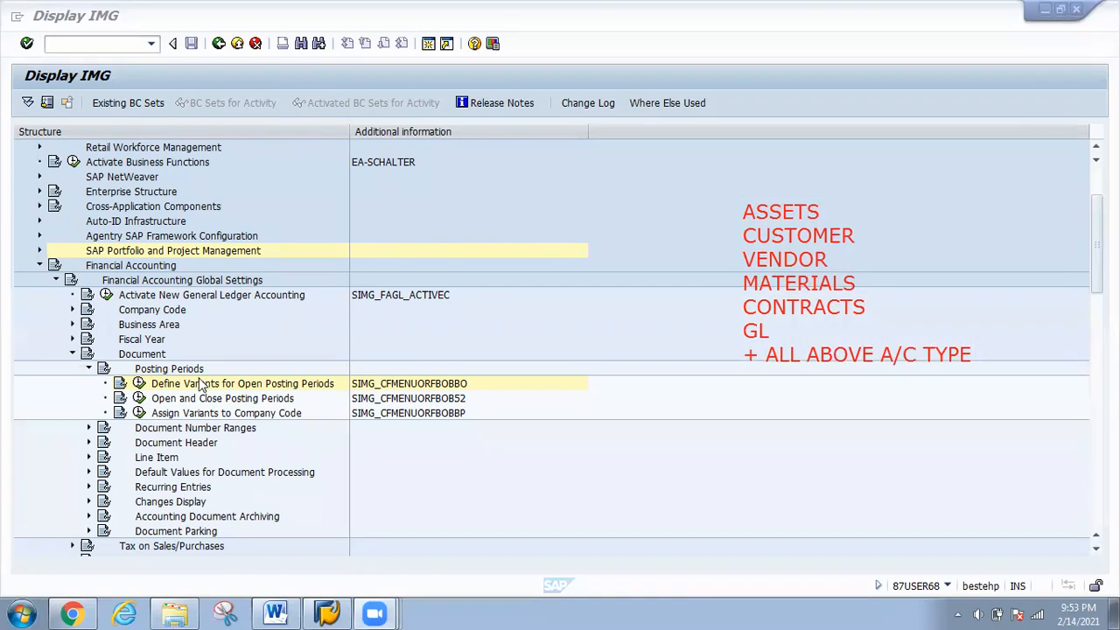
Open Open and Close Posting Periods, start new entries, and widen the account type column.
{"action": "left_click", "coordinate": [138, 400]}
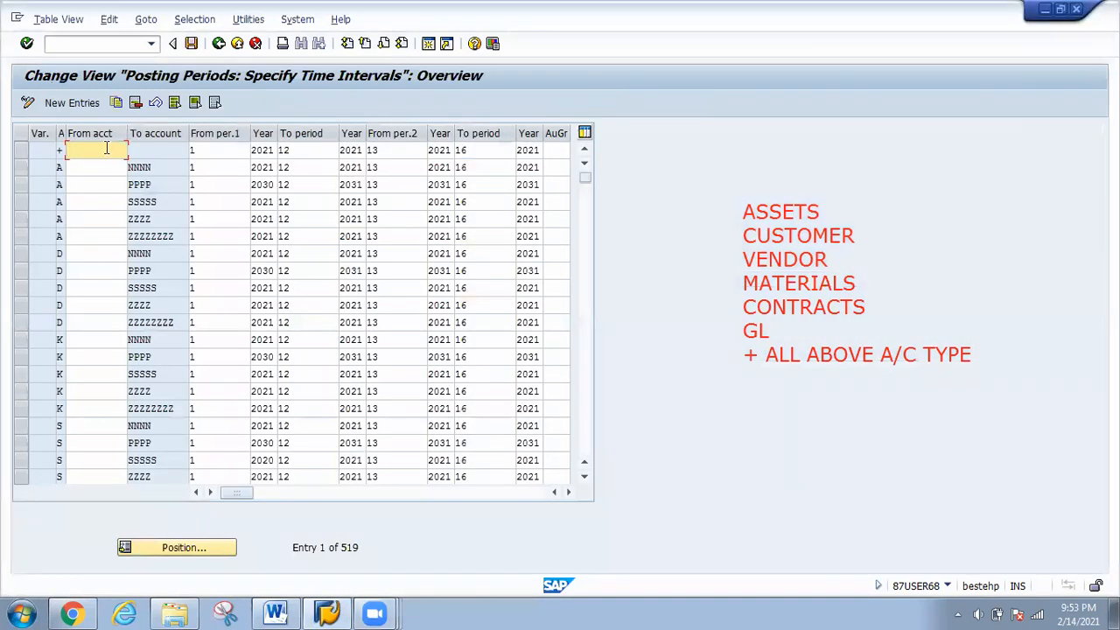
{"action": "left_click", "coordinate": [48, 104]}
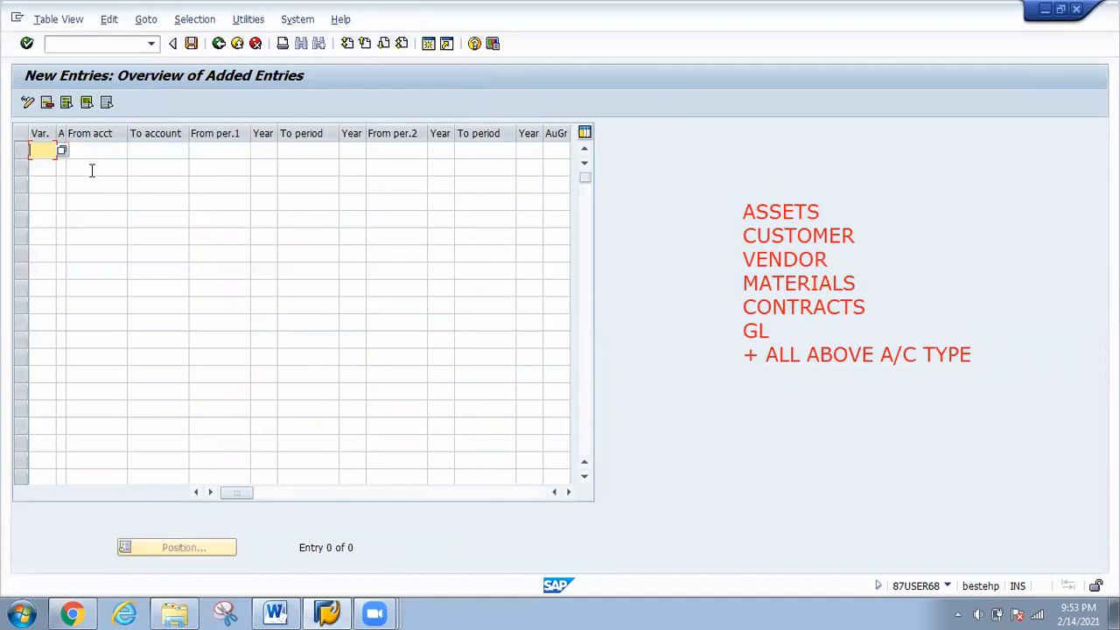
{"action": "left_click_drag", "start_coordinate": [66, 133], "coordinate": [77, 140]}
Examine the list of possible account types for the first new row, then close it without choosing one.
{"action": "left_click", "coordinate": [74, 156]}
{"action": "left_click", "coordinate": [84, 152]}
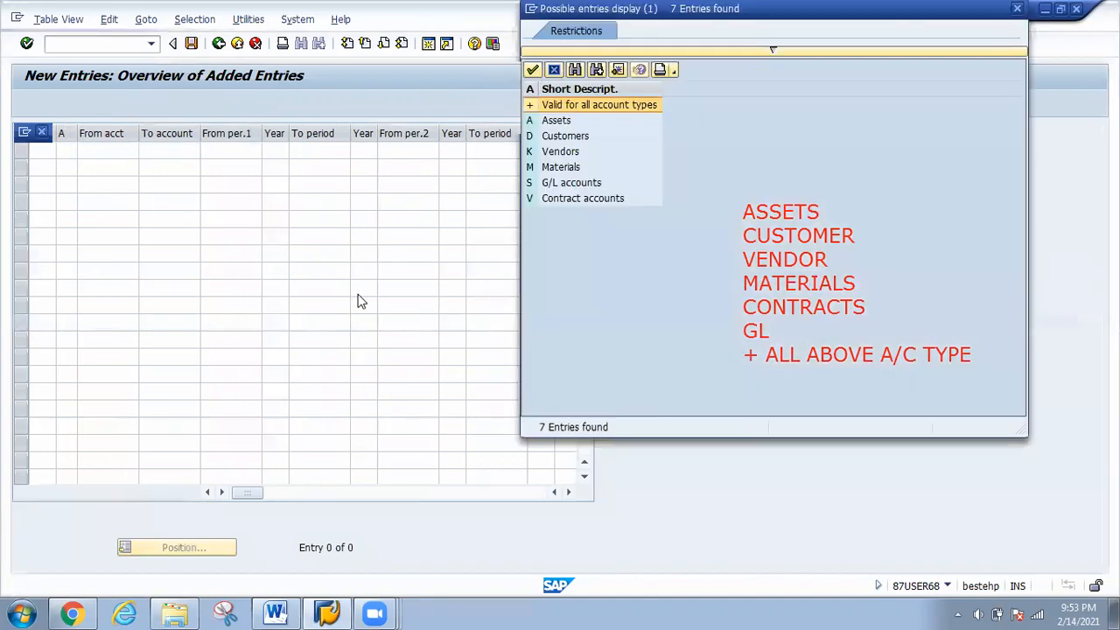
{"action": "left_click_drag", "start_coordinate": [722, 9], "coordinate": [368, 220]}
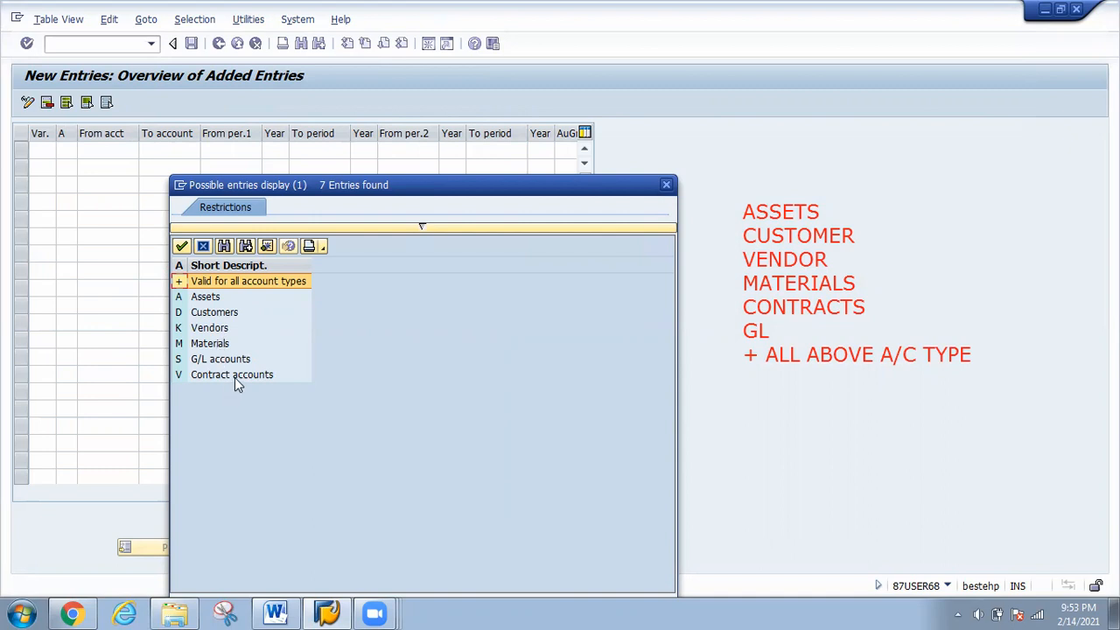
{"action": "left_click", "coordinate": [662, 186]}
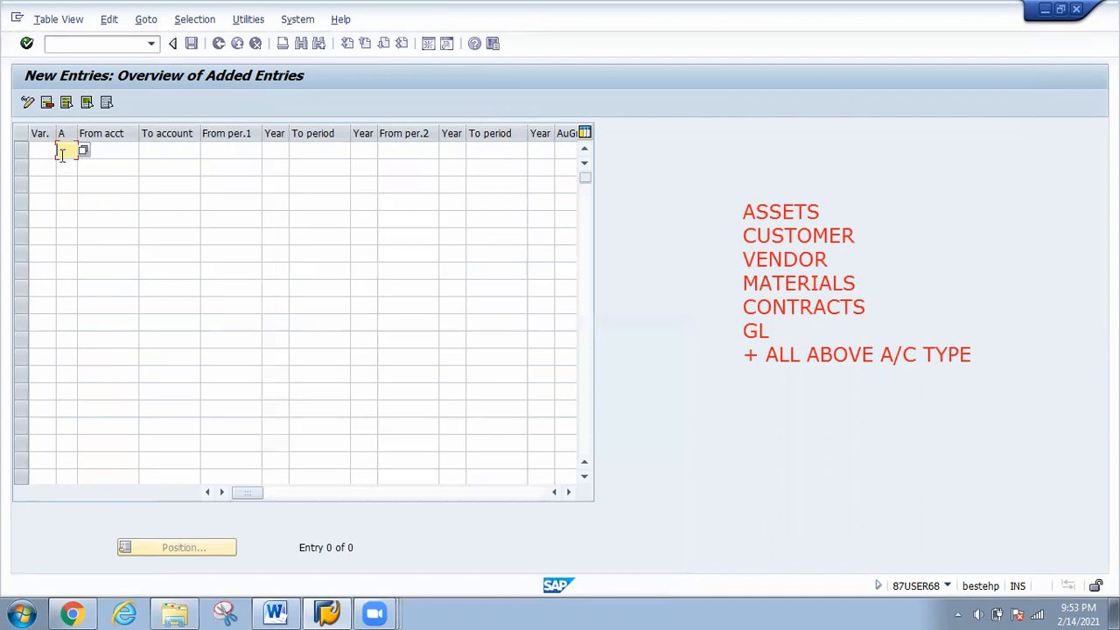
Widen the variant column and enter variant PI00 with account type +, valid for all account types, in the first row.
{"action": "left_click_drag", "start_coordinate": [55, 138], "coordinate": [62, 137]}
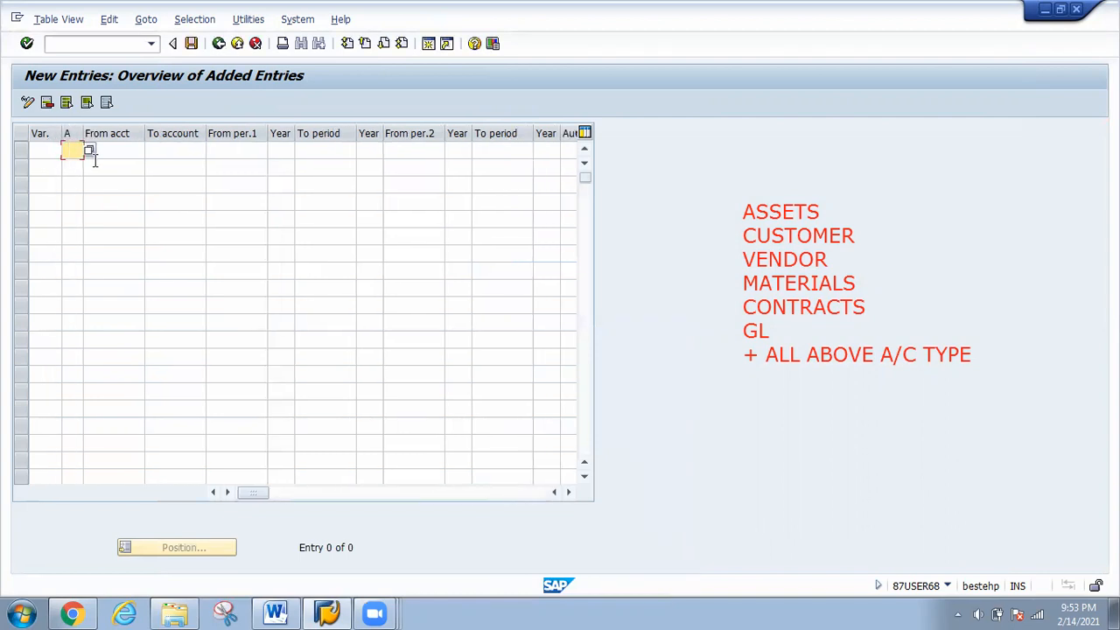
{"action": "left_click", "coordinate": [40, 154]}
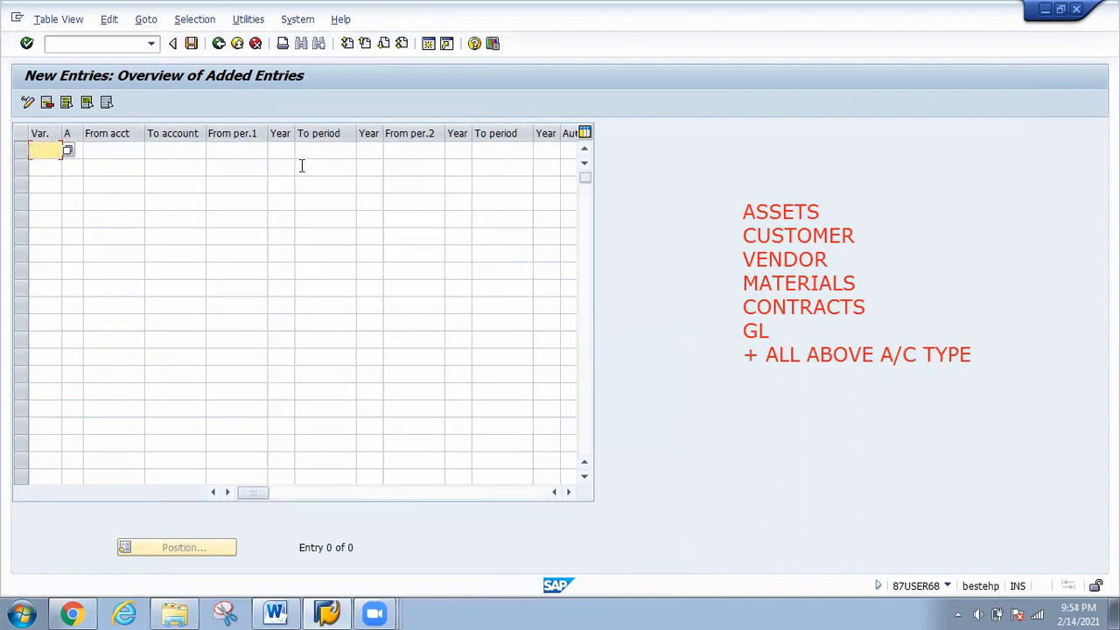
{"action": "type", "text": "PI00"}
{"action": "left_click", "coordinate": [73, 151]}
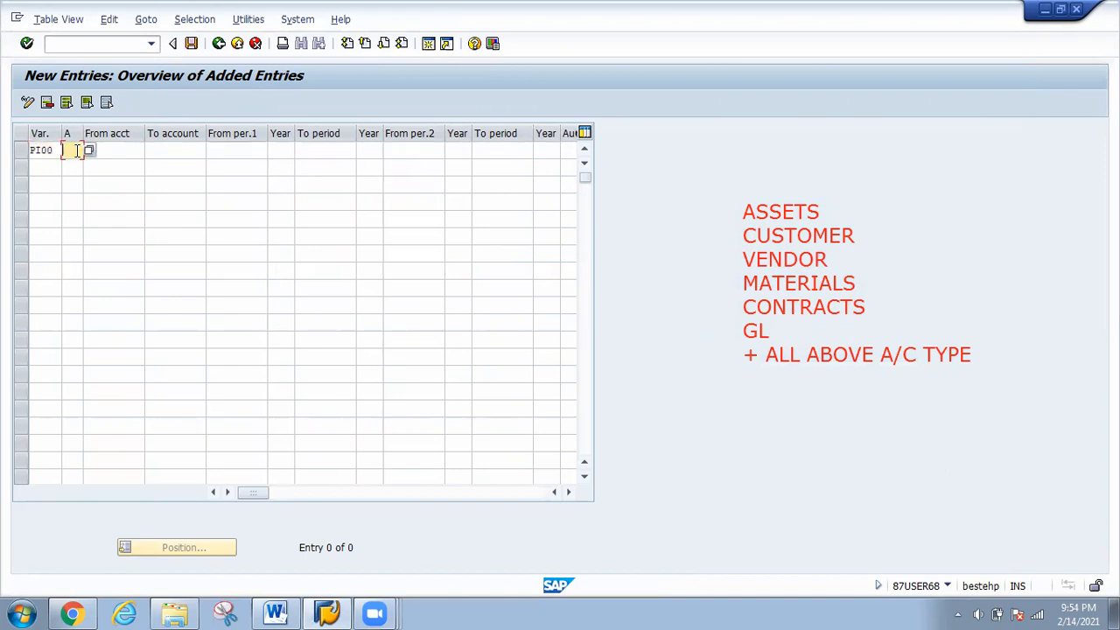
{"action": "key", "text": "F4"}
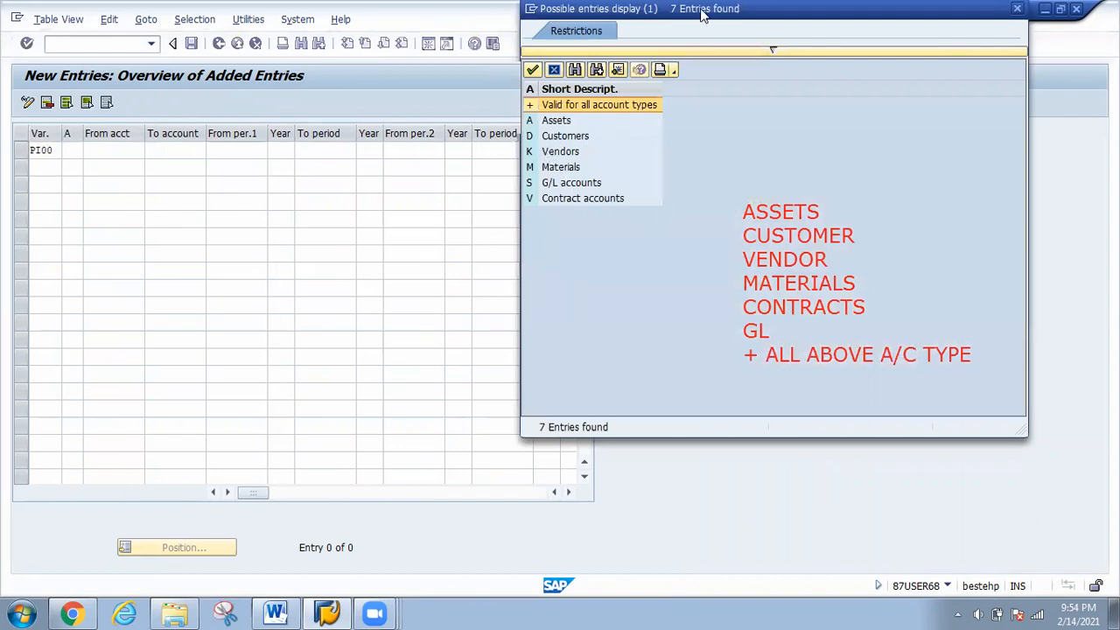
{"action": "left_click_drag", "start_coordinate": [702, 14], "coordinate": [599, 183]}
{"action": "double_click", "coordinate": [495, 274]}
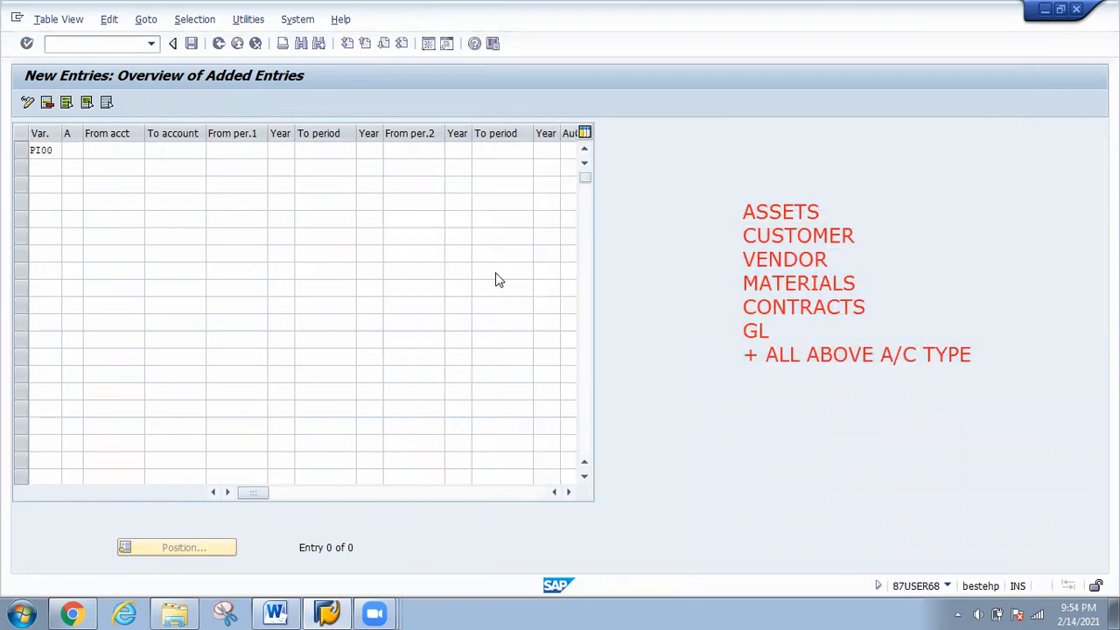
{"action": "left_click", "coordinate": [221, 149]}
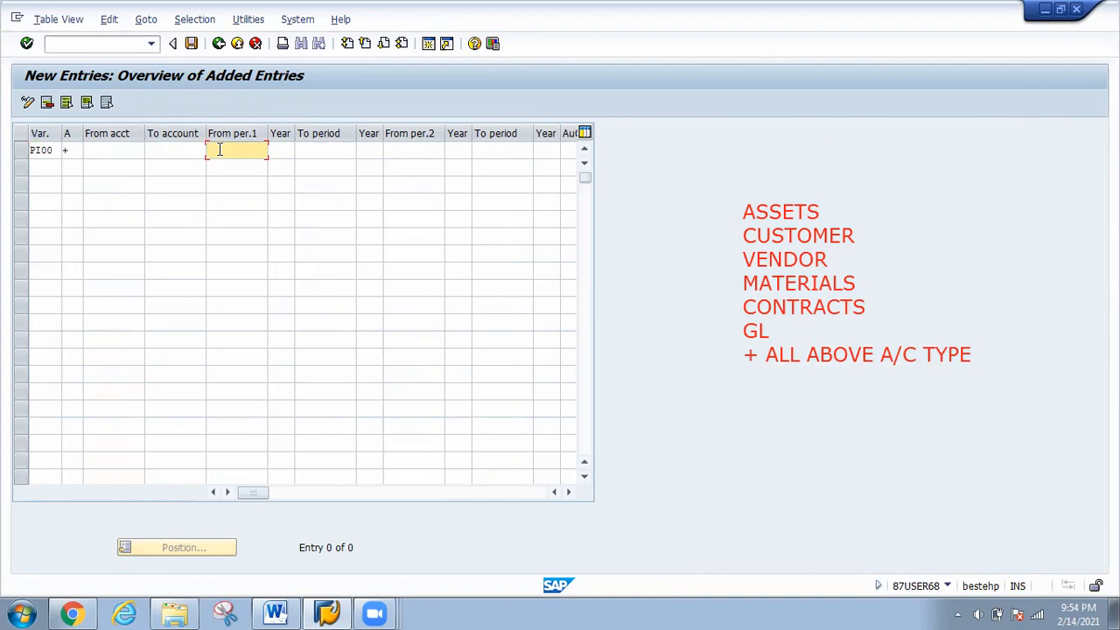
Set the first open interval of variant PI00 from period 9 of 2020 to period 12 of 2021.
{"action": "left_click", "coordinate": [285, 151]}
{"action": "type", "text": "2021"}
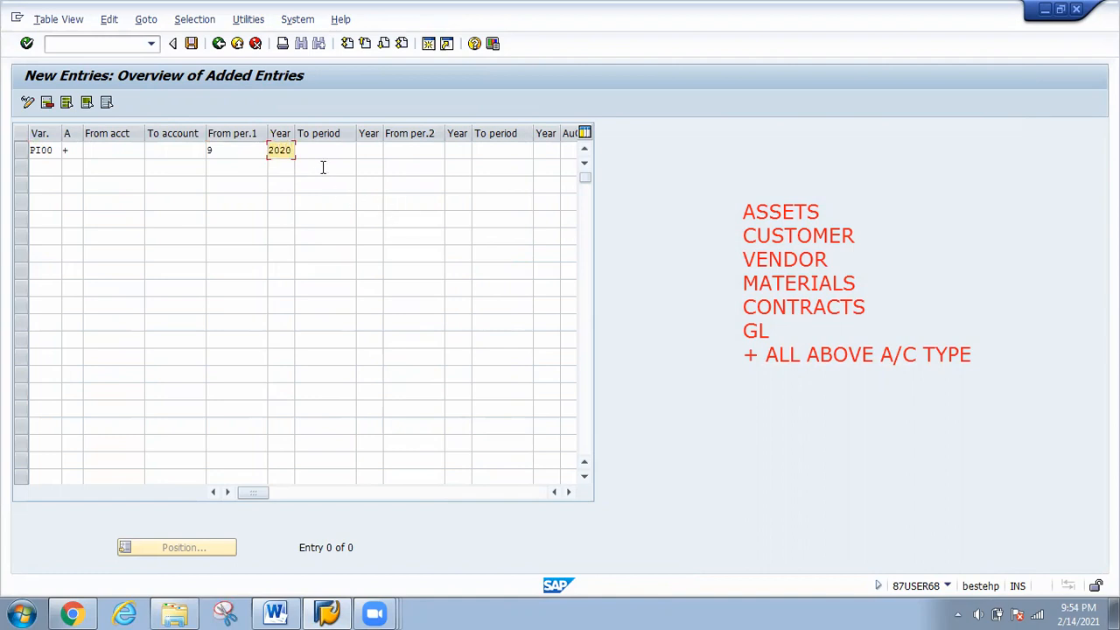
{"action": "left_click", "coordinate": [309, 150]}
{"action": "type", "text": "12"}
{"action": "left_click", "coordinate": [368, 149]}
{"action": "type", "text": "20"}
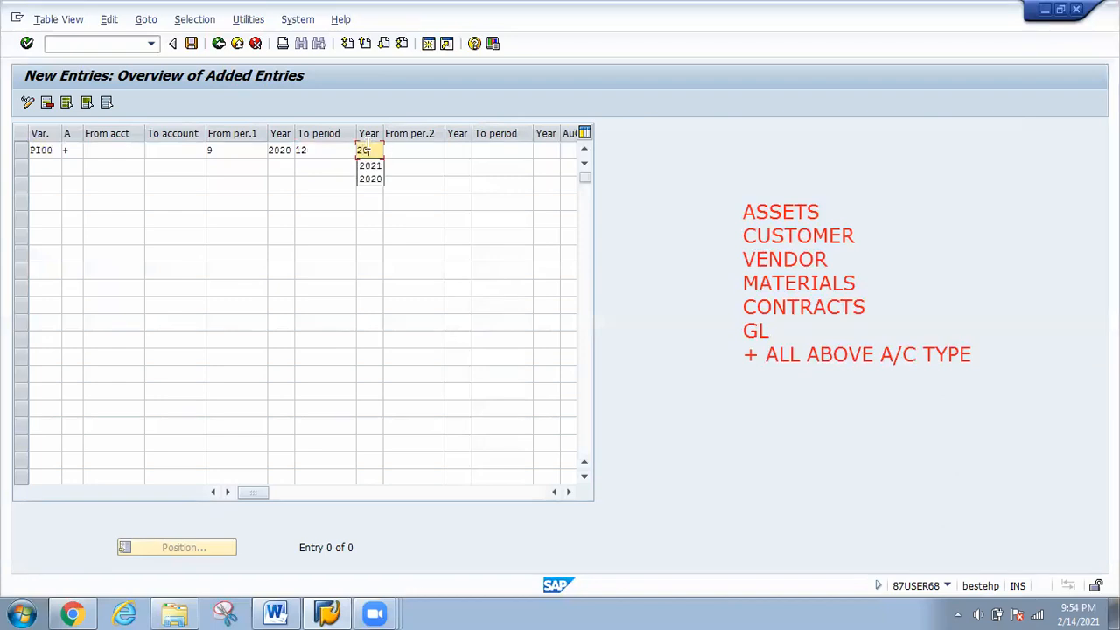
{"action": "type", "text": "21"}
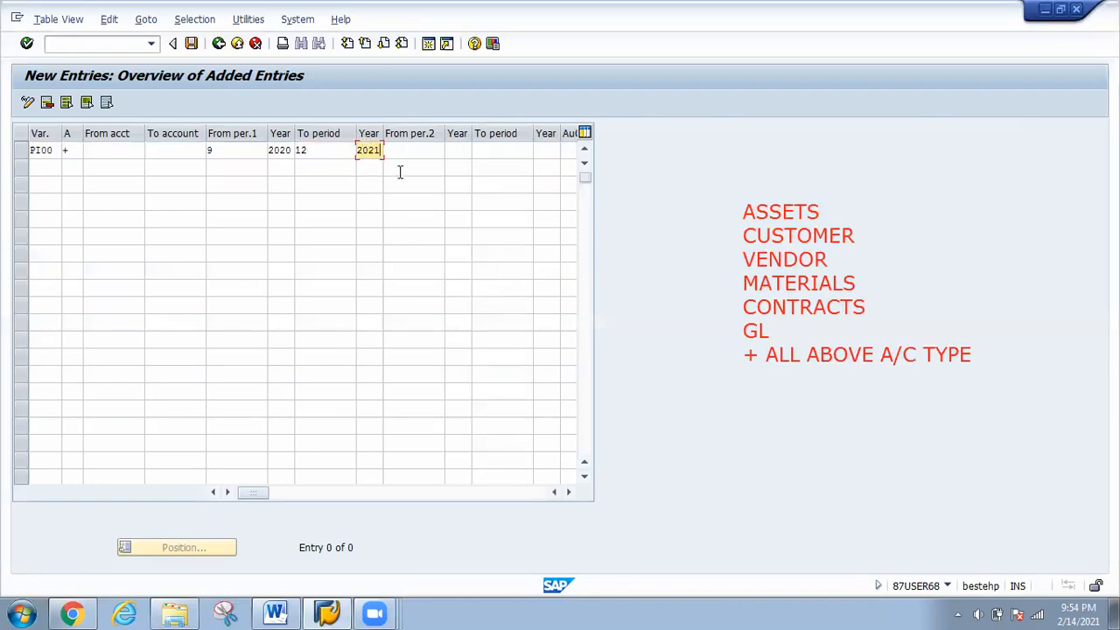
Set the second open interval of variant PI00 from period 13 of 2021 to period 16 of 2021.
{"action": "left_click", "coordinate": [402, 150]}
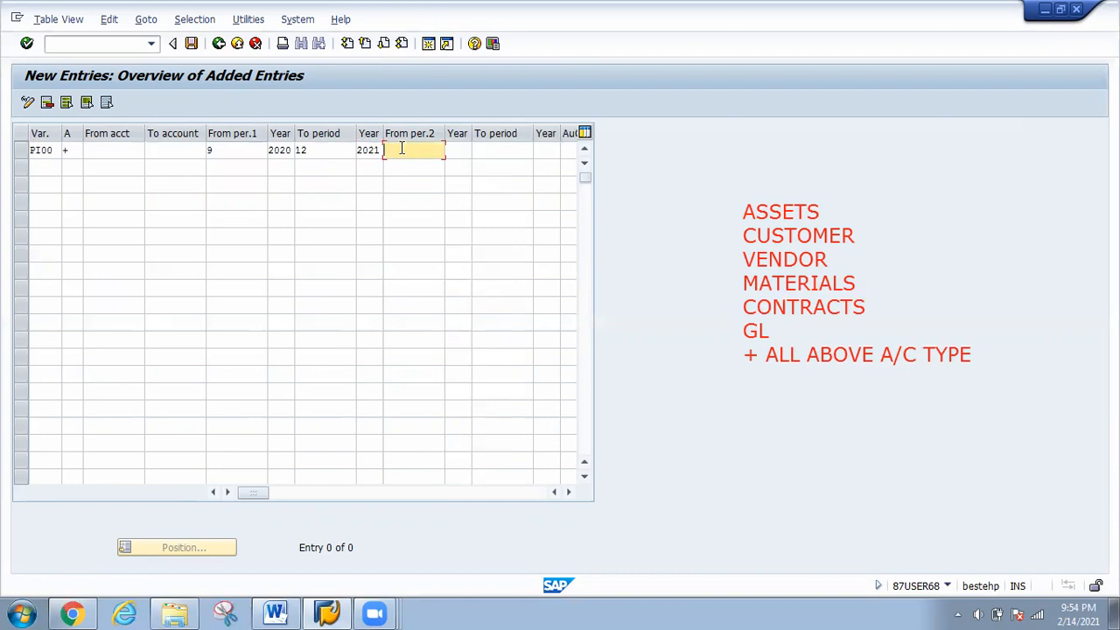
{"action": "type", "text": "13"}
{"action": "left_click", "coordinate": [458, 151]}
{"action": "type", "text": "2021"}
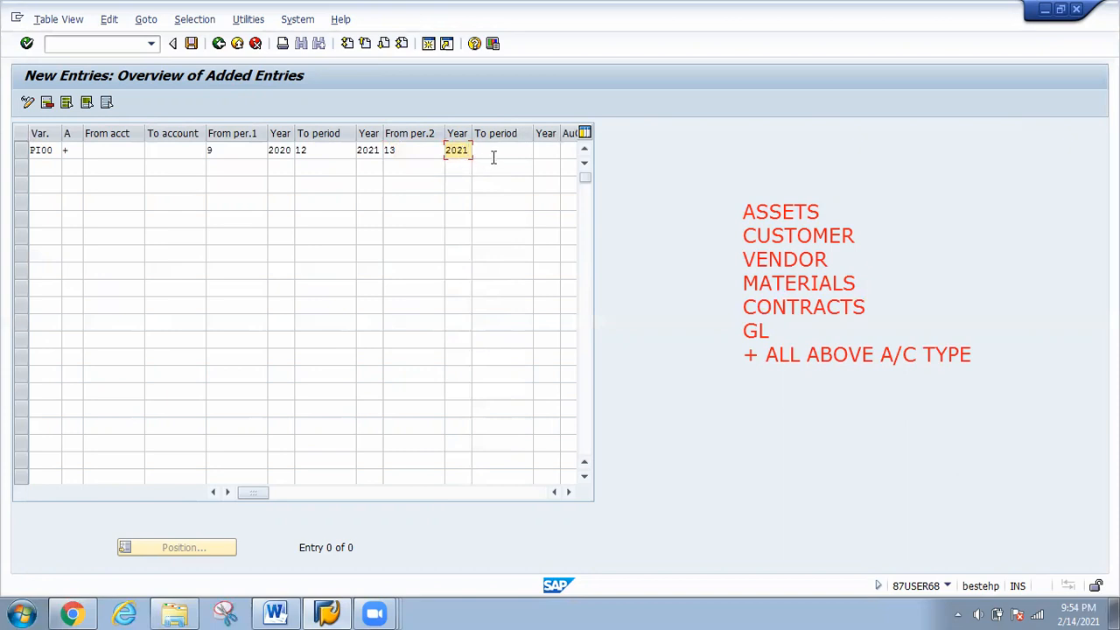
{"action": "left_click", "coordinate": [490, 150]}
{"action": "type", "text": "16"}
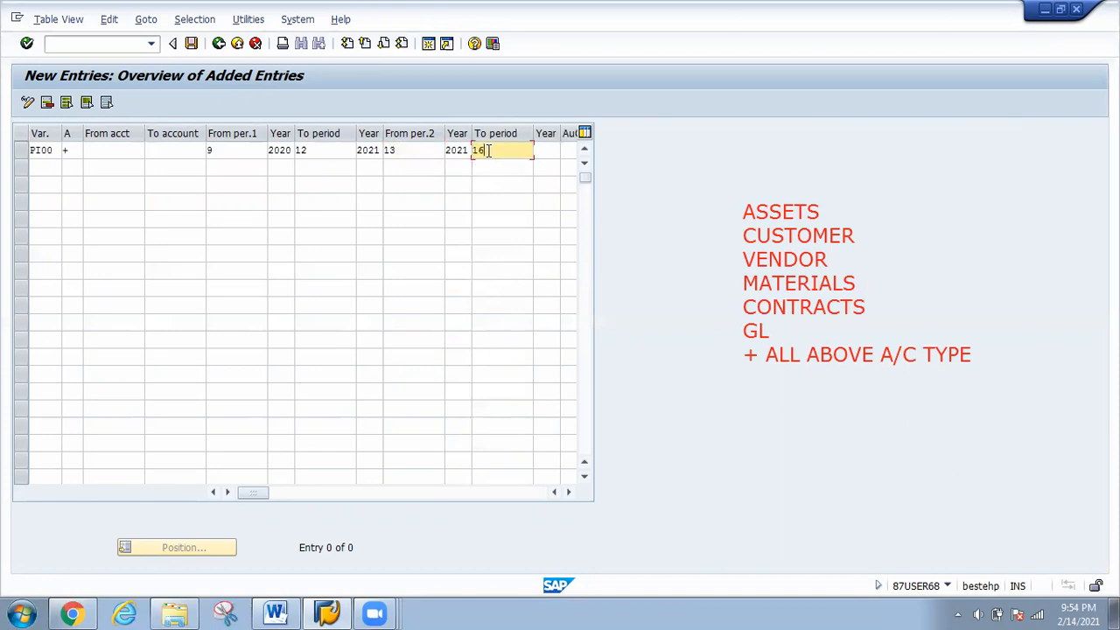
{"action": "left_click", "coordinate": [541, 151]}
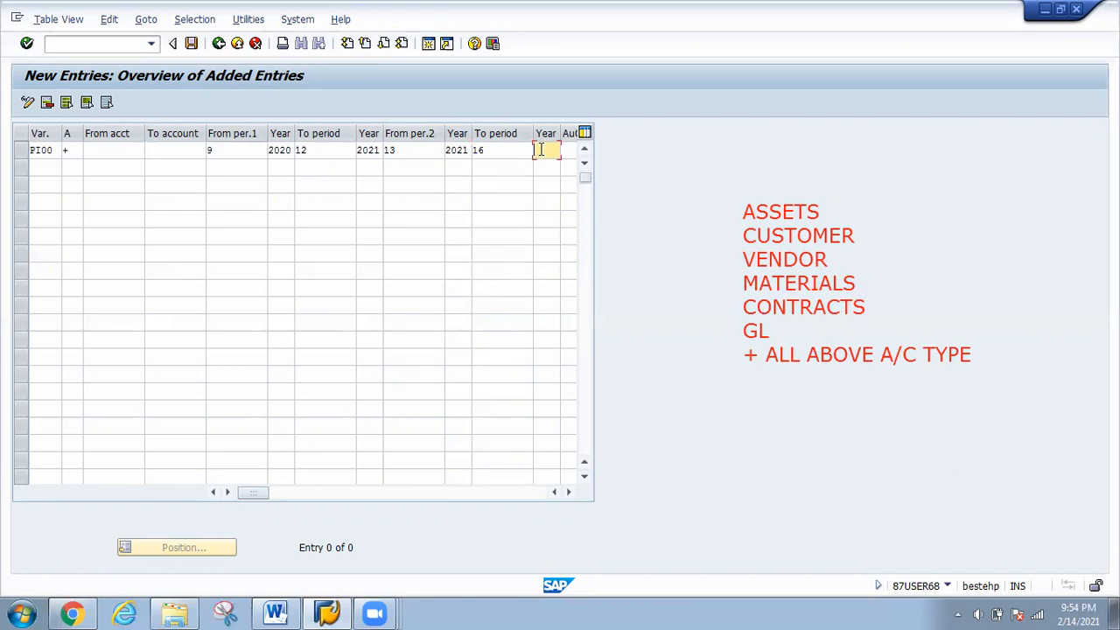
{"action": "type", "text": "2021"}
Save the new posting period entry under the proposed customizing request and return to the implementation guide.
{"action": "left_click", "coordinate": [190, 43]}
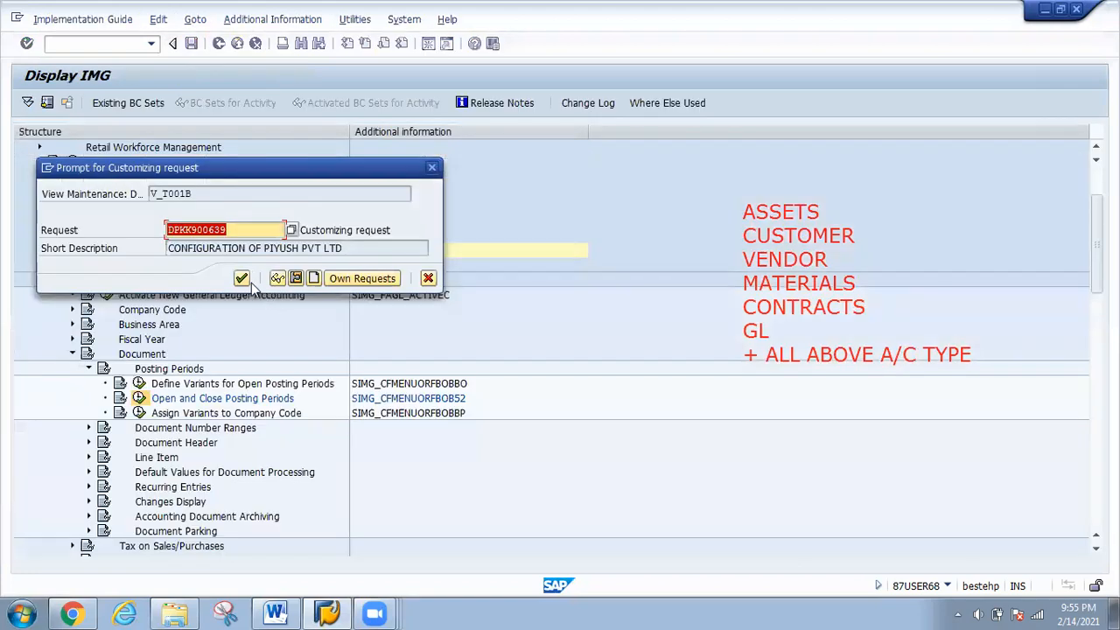
{"action": "left_click", "coordinate": [242, 278]}
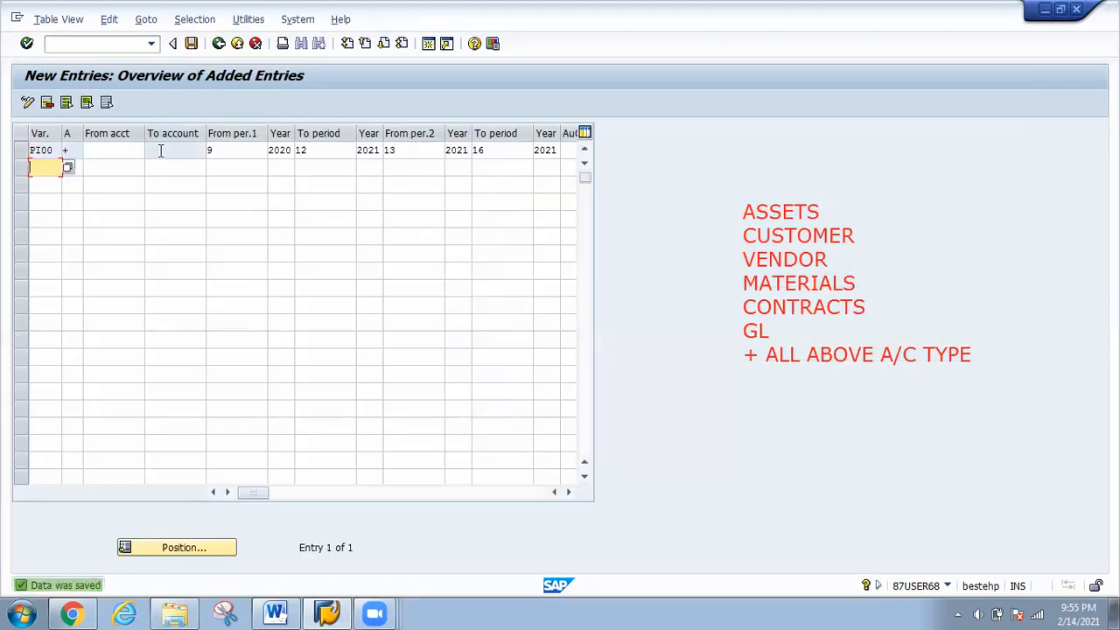
{"action": "left_click", "coordinate": [219, 45]}
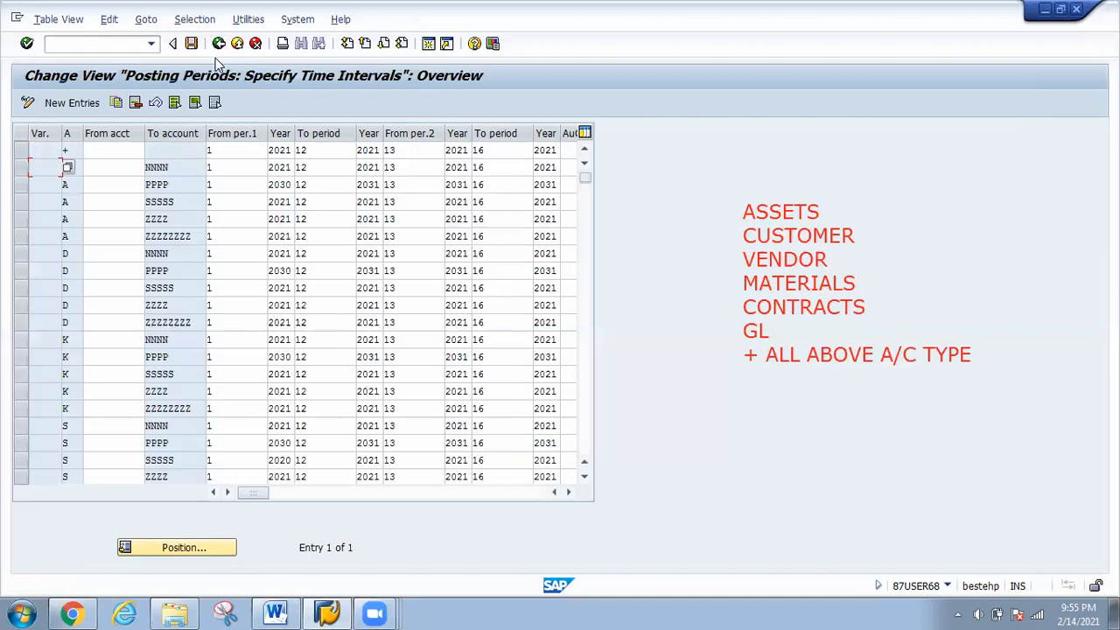
{"action": "left_click", "coordinate": [219, 45]}
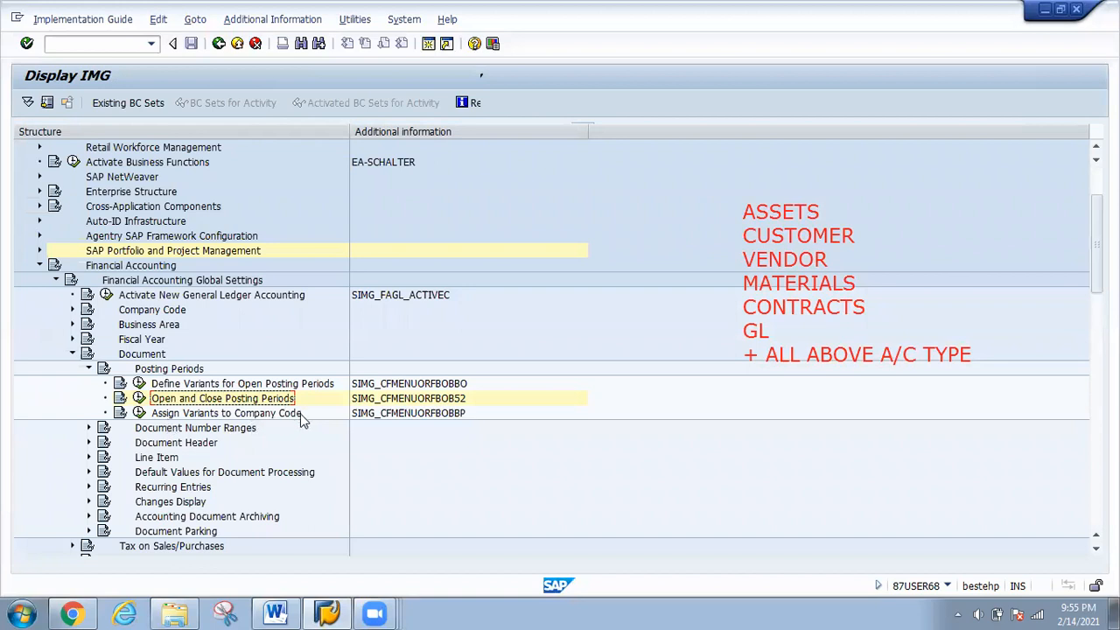
Open Assign Variants to Company Code and position the list at company code PI00.
{"action": "left_click", "coordinate": [140, 413]}
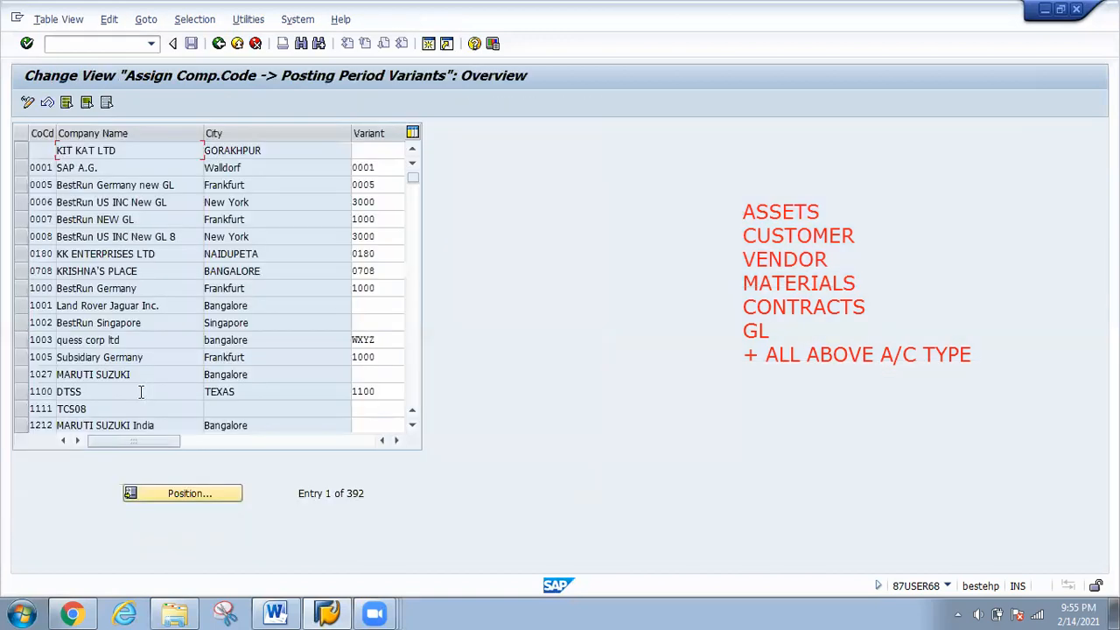
{"action": "left_click", "coordinate": [178, 495]}
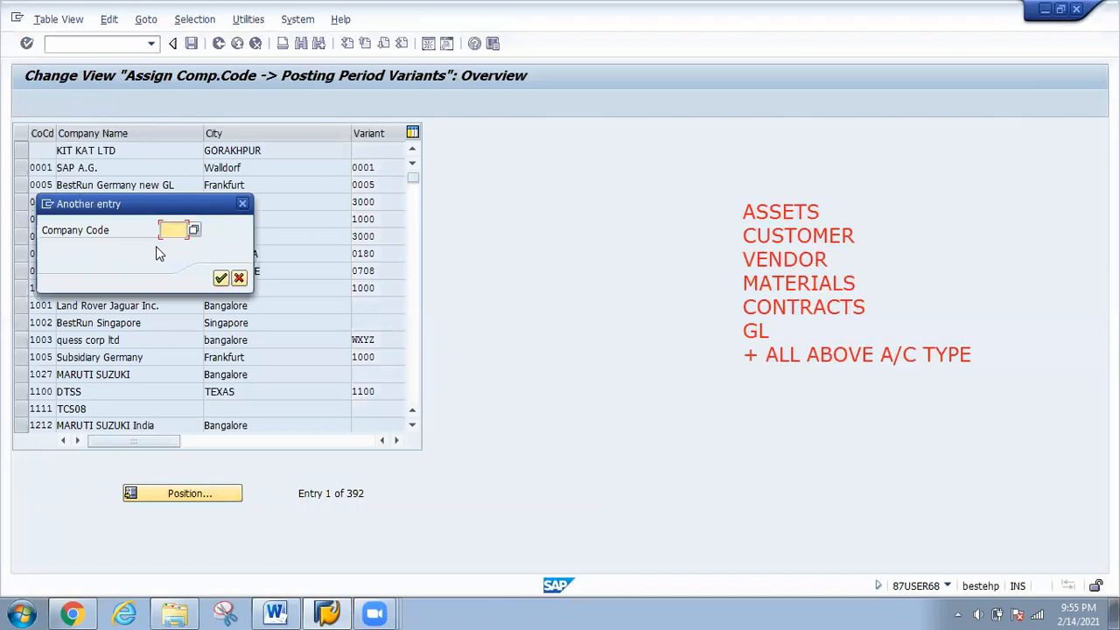
{"action": "type", "text": "PI00"}
{"action": "key", "text": "Return"}
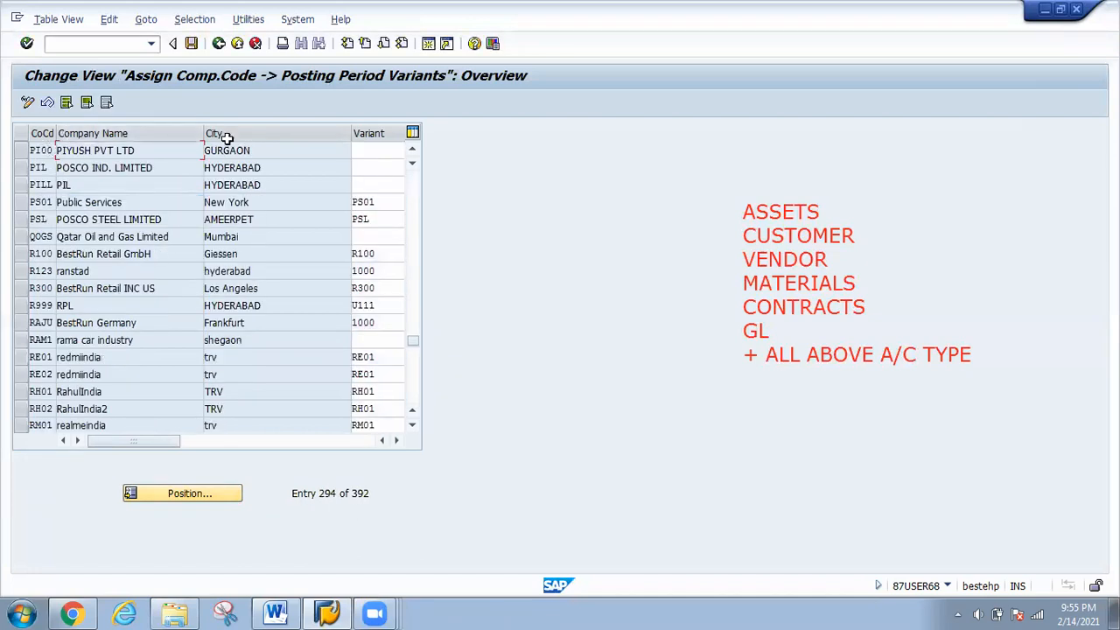
Narrow the City column, assign variant PI00 to company code PI00, save under the customizing request and return to the implementation guide.
{"action": "left_click_drag", "start_coordinate": [349, 133], "coordinate": [269, 135]}
{"action": "left_click", "coordinate": [286, 149]}
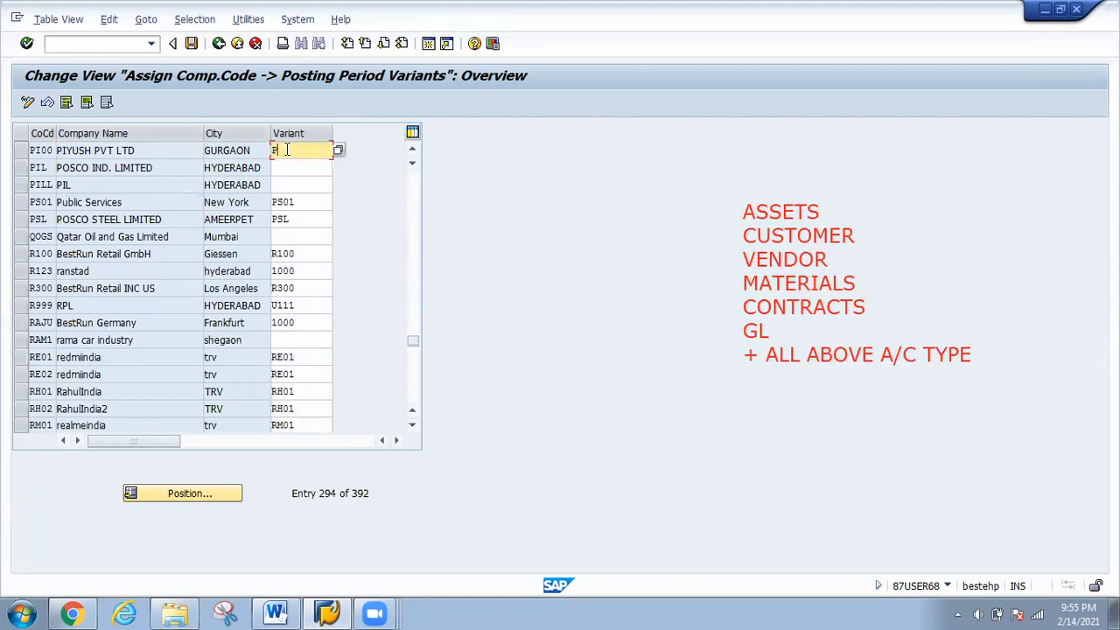
{"action": "double_click", "coordinate": [287, 150]}
{"action": "left_click", "coordinate": [190, 43]}
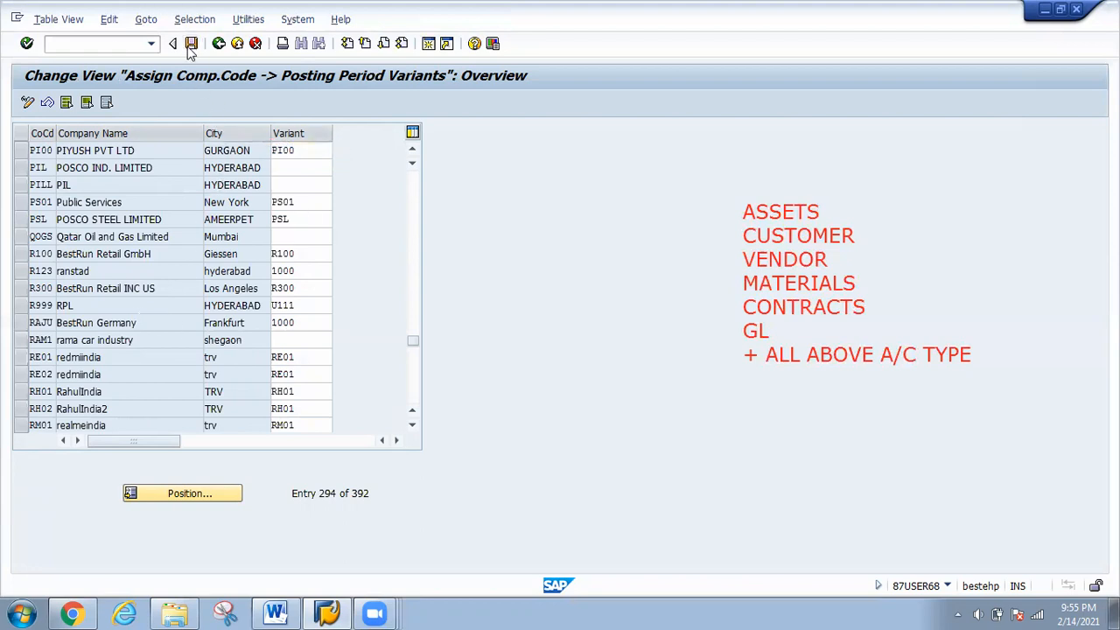
{"action": "left_click", "coordinate": [241, 278]}
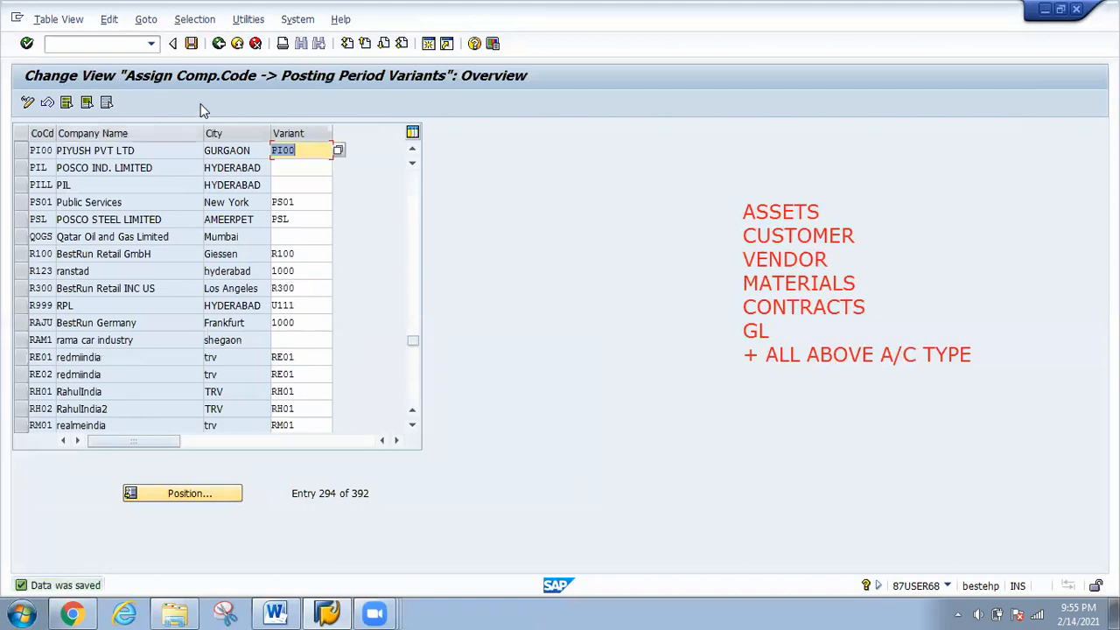
{"action": "left_click", "coordinate": [220, 43]}
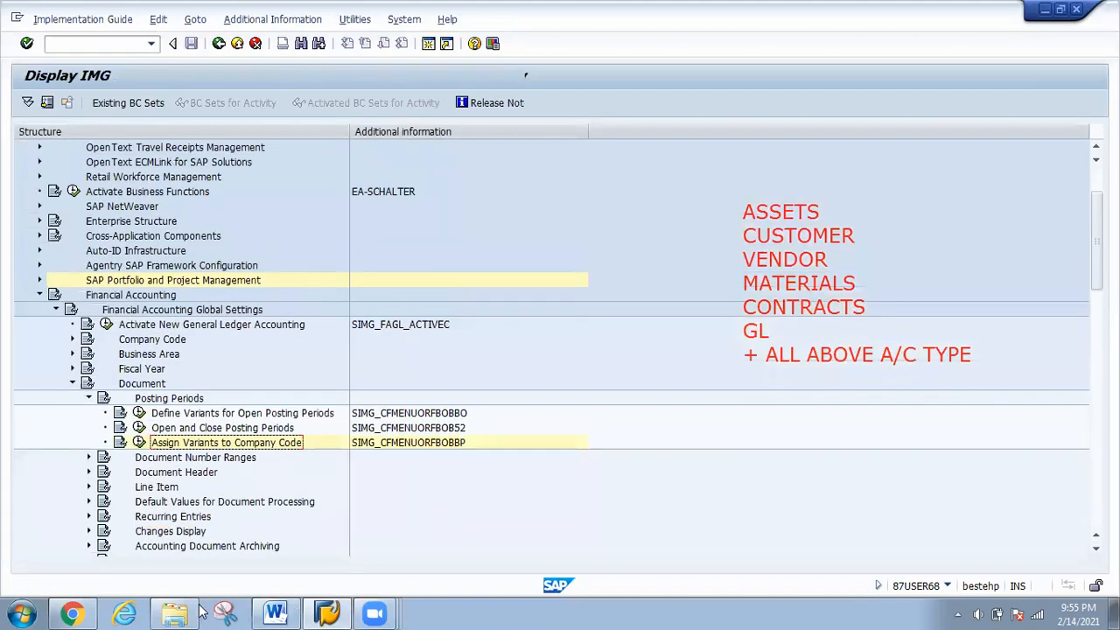
Snip the implementation guide path from Financial Accounting to Assign Variants to Company Code, and switch to the PIYUSH & CO Word document.
{"action": "left_click", "coordinate": [226, 613]}
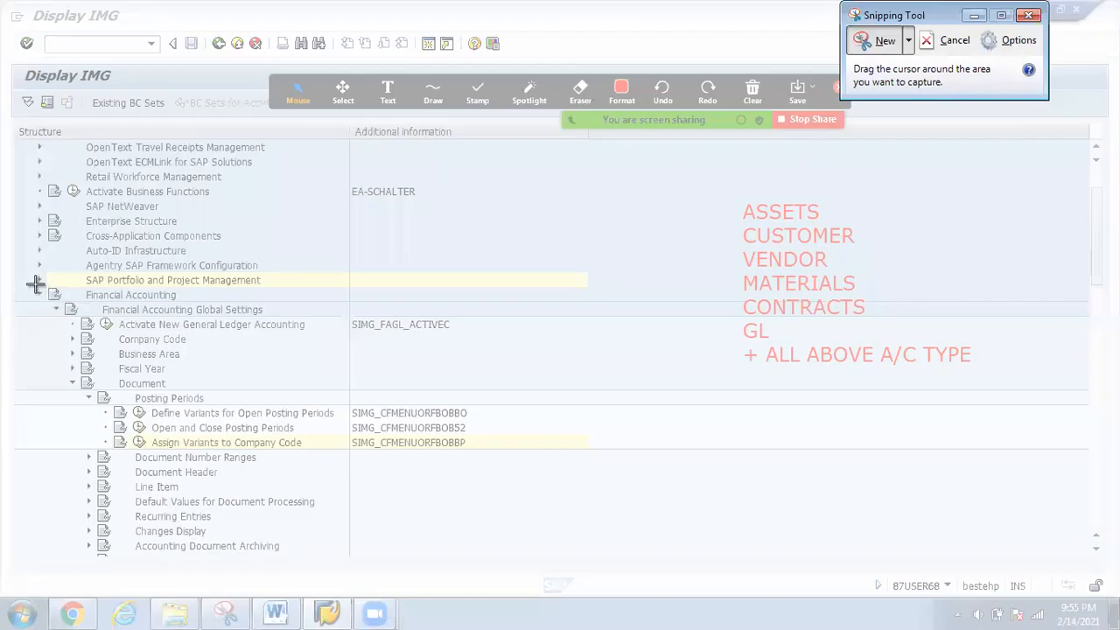
{"action": "left_click_drag", "start_coordinate": [42, 286], "coordinate": [474, 458]}
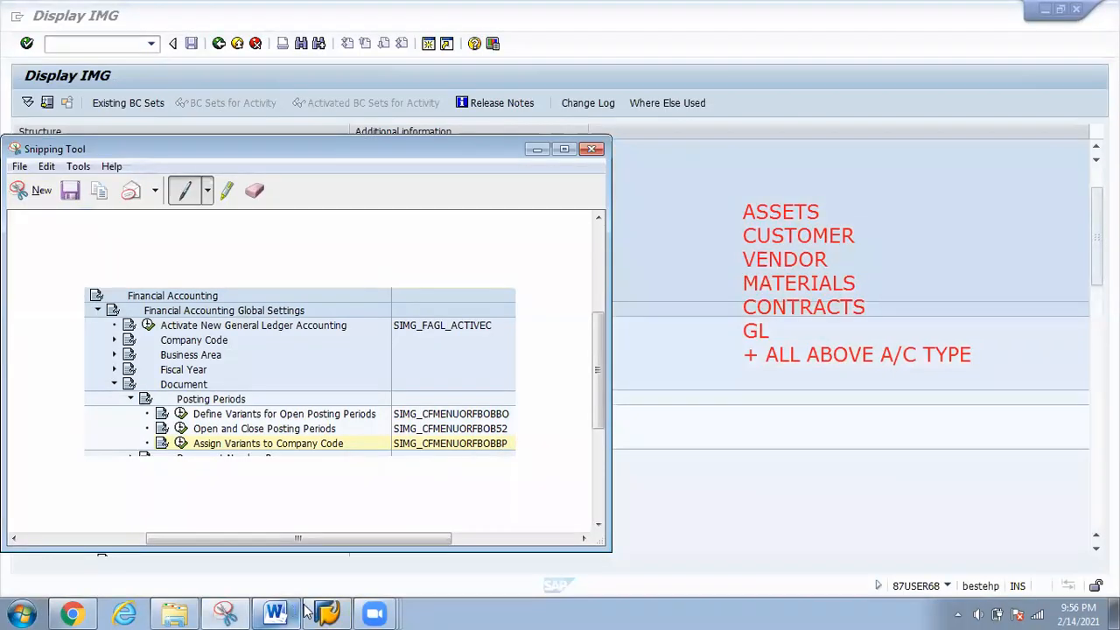
{"action": "left_click", "coordinate": [276, 613]}
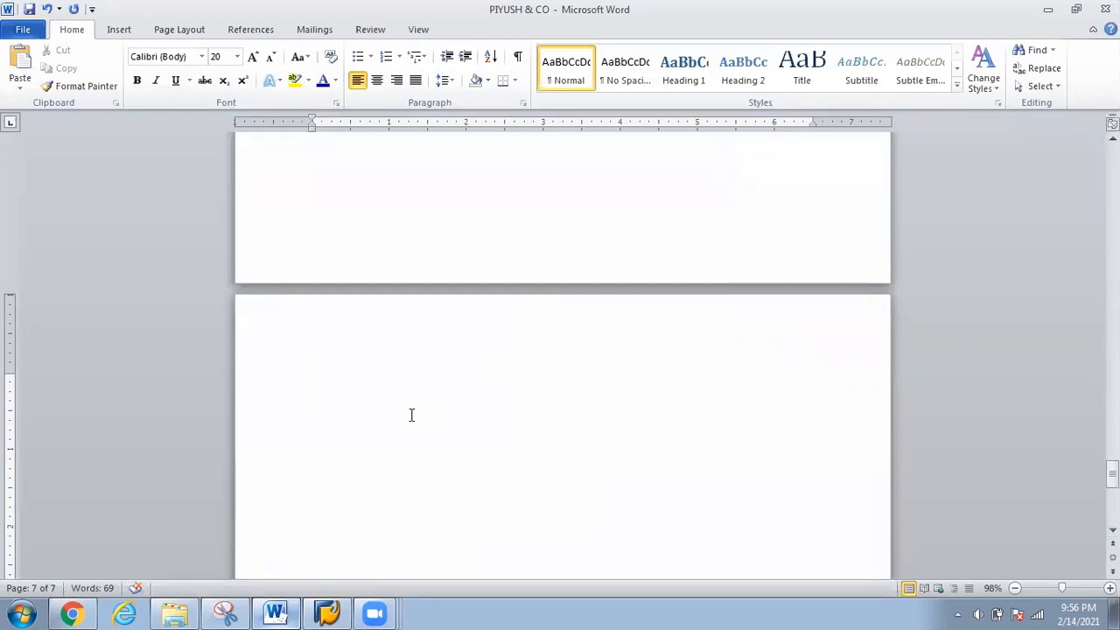
Add the heading HOW TO DEFINE POSTING PERIODS on page 7 and paste the snip beneath it.
{"action": "type", "text": "HOW TO DEFINE"}
{"action": "key", "text": "BackSpace"}
{"action": "type", "text": "E"}
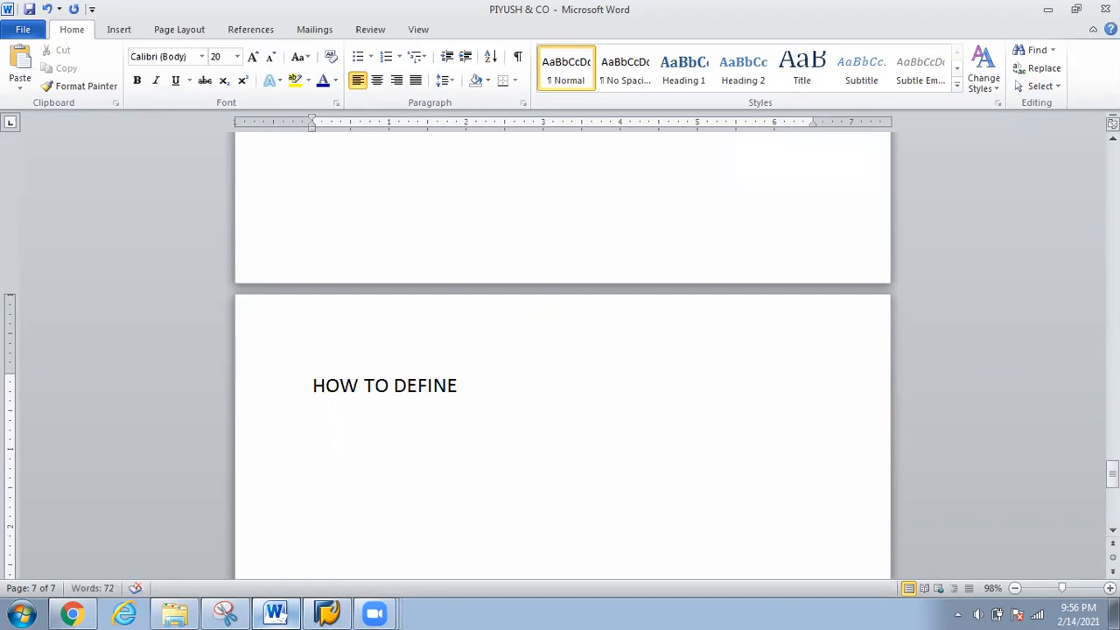
{"action": "type", "text": " POSTING PERIODS"}
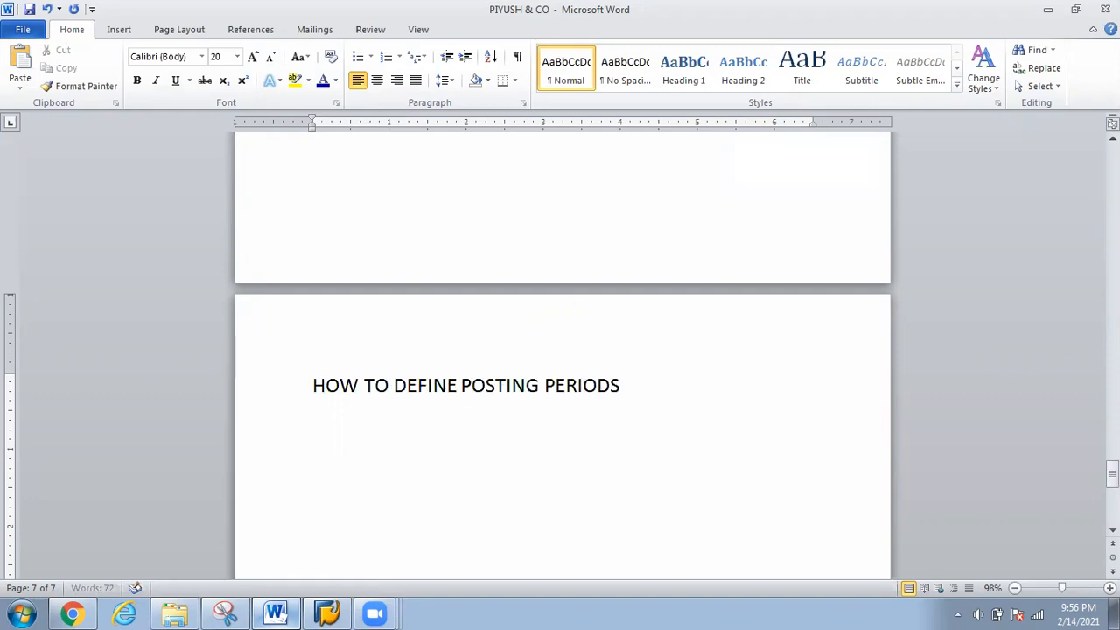
{"action": "key", "text": "ctrl+v"}
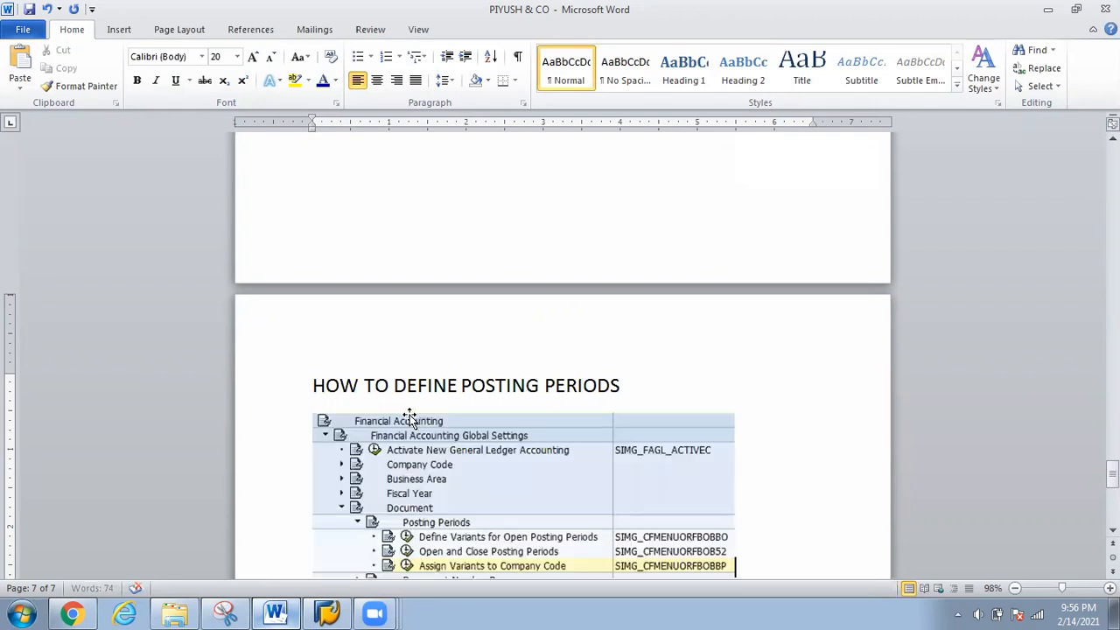
{"action": "scroll", "coordinate": [492, 349], "scroll_direction": "down", "scroll_amount": 3}
{"action": "scroll", "coordinate": [492, 349], "scroll_direction": "down", "scroll_amount": 1}
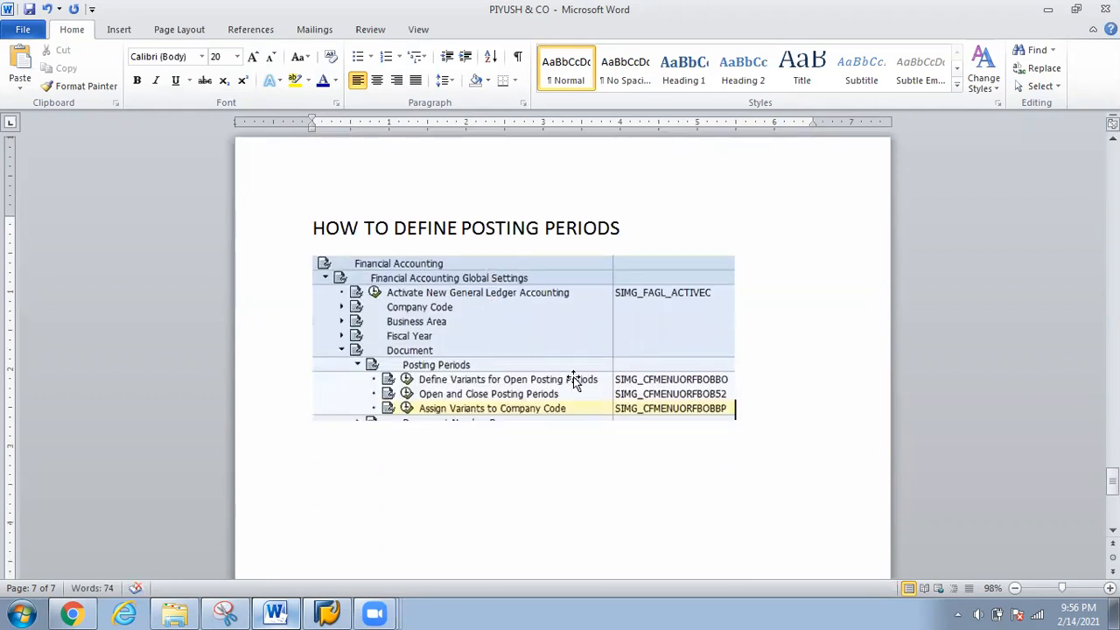
Insert the line PI00 between the heading and the snip, add a new line after the snip, and save the document.
{"action": "left_click", "coordinate": [650, 244]}
{"action": "key", "text": "Return"}
{"action": "type", "text": "PI00"}
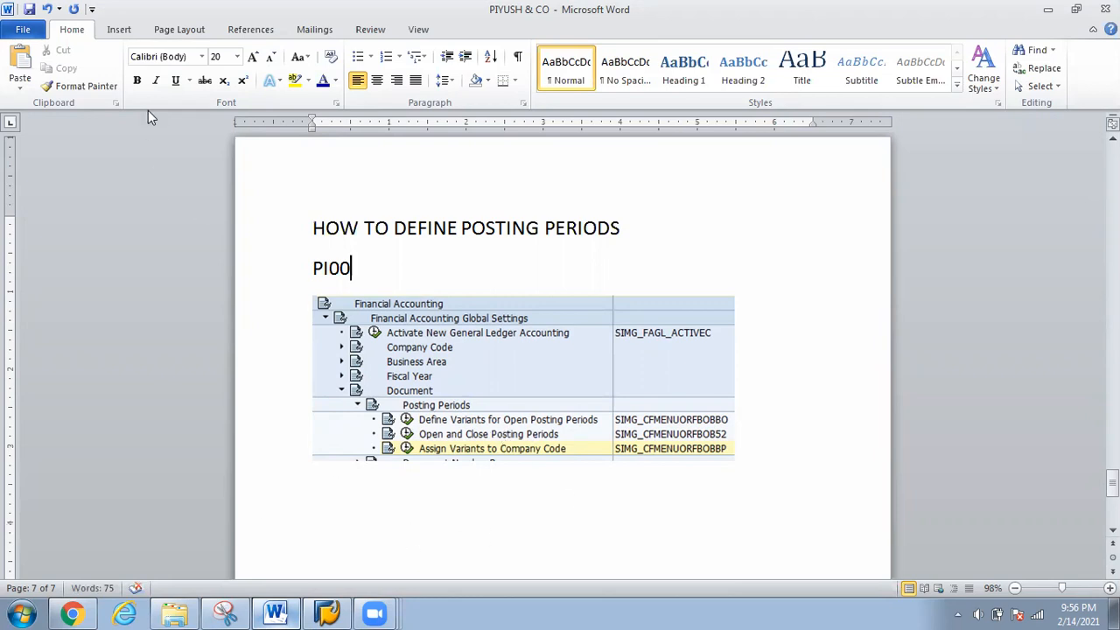
{"action": "left_click", "coordinate": [807, 445]}
{"action": "key", "text": "Return"}
{"action": "left_click", "coordinate": [28, 9]}
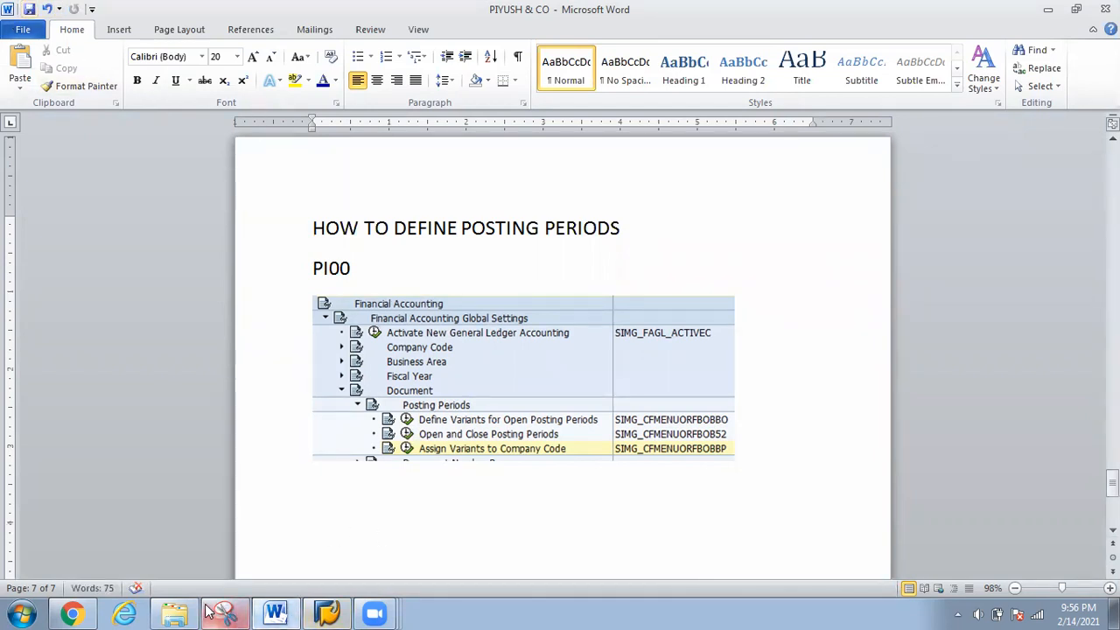
Switch back to SAP, collapse Posting Periods and expand Document Header in the implementation guide.
{"action": "left_click", "coordinate": [326, 611]}
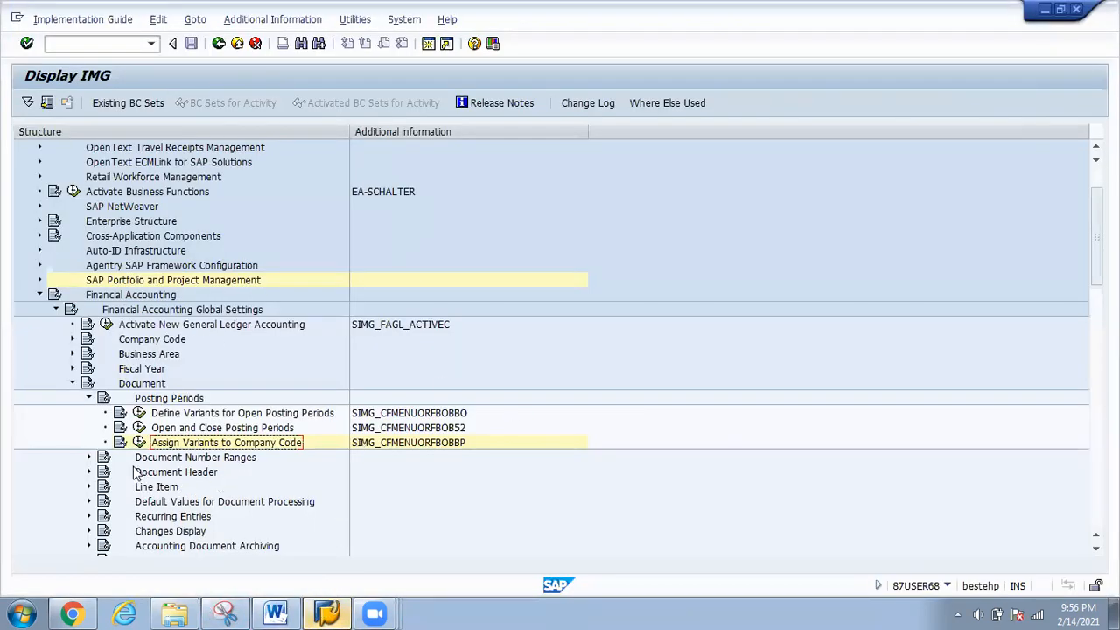
{"action": "left_click", "coordinate": [89, 399]}
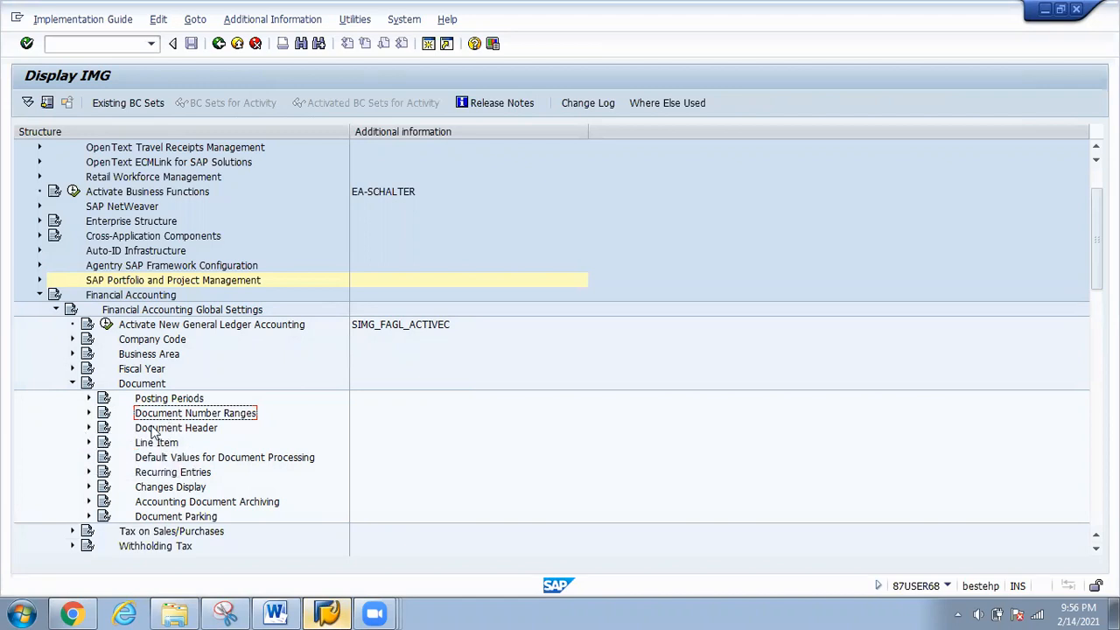
{"action": "left_click", "coordinate": [89, 428]}
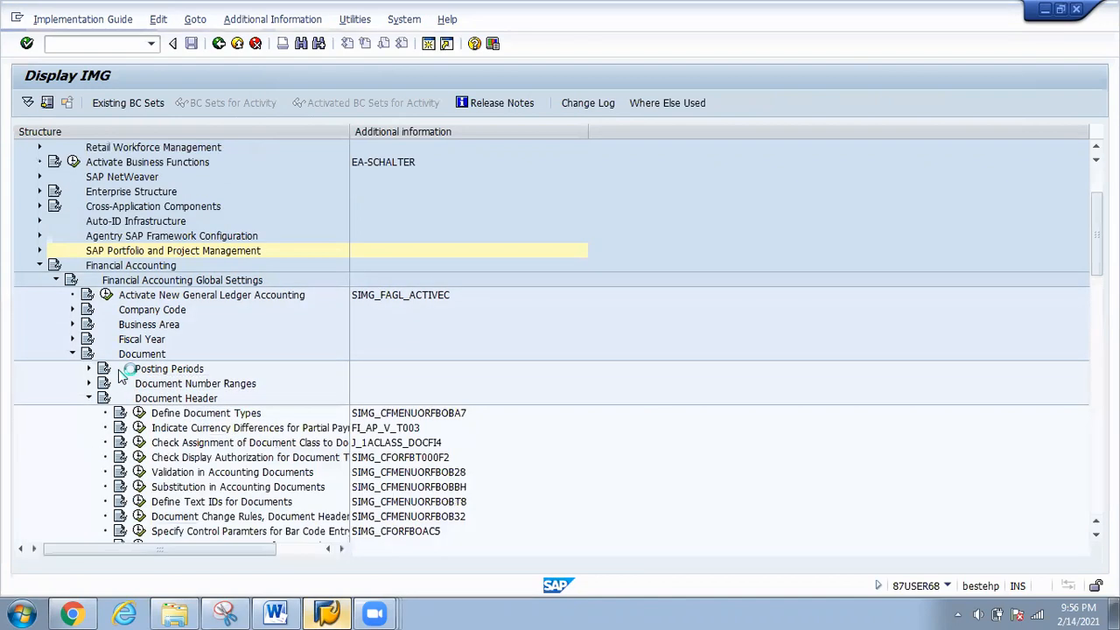
{"action": "left_click", "coordinate": [194, 383]}
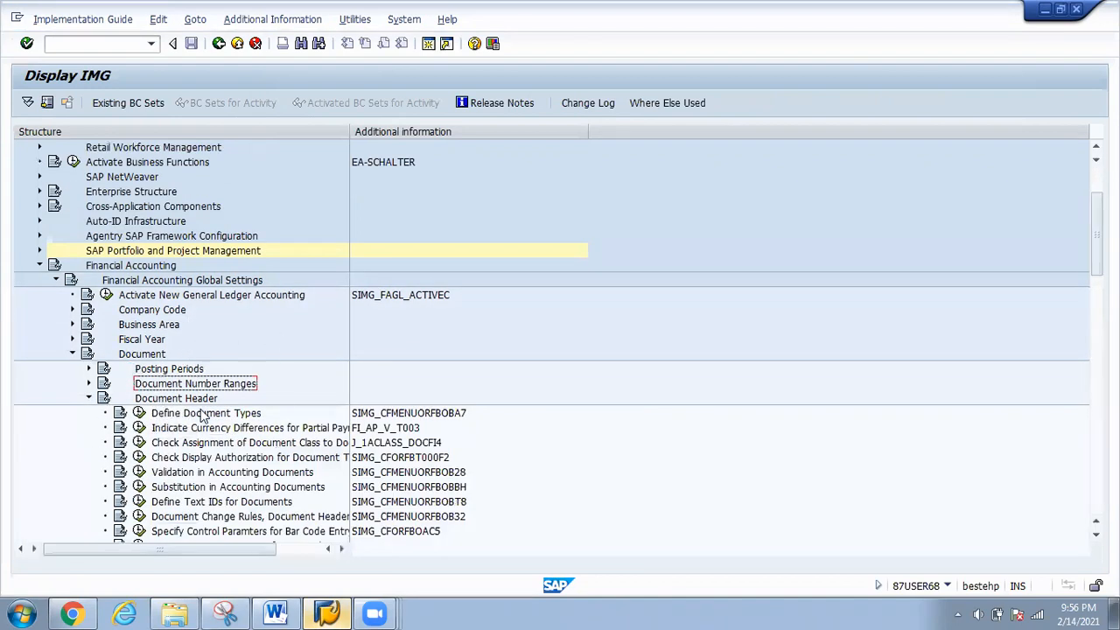
Open Define Document Types and examine the listed document types from AA onward, including AF, Dep. postings.
{"action": "scroll", "coordinate": [268, 403], "scroll_direction": "down", "scroll_amount": 1}
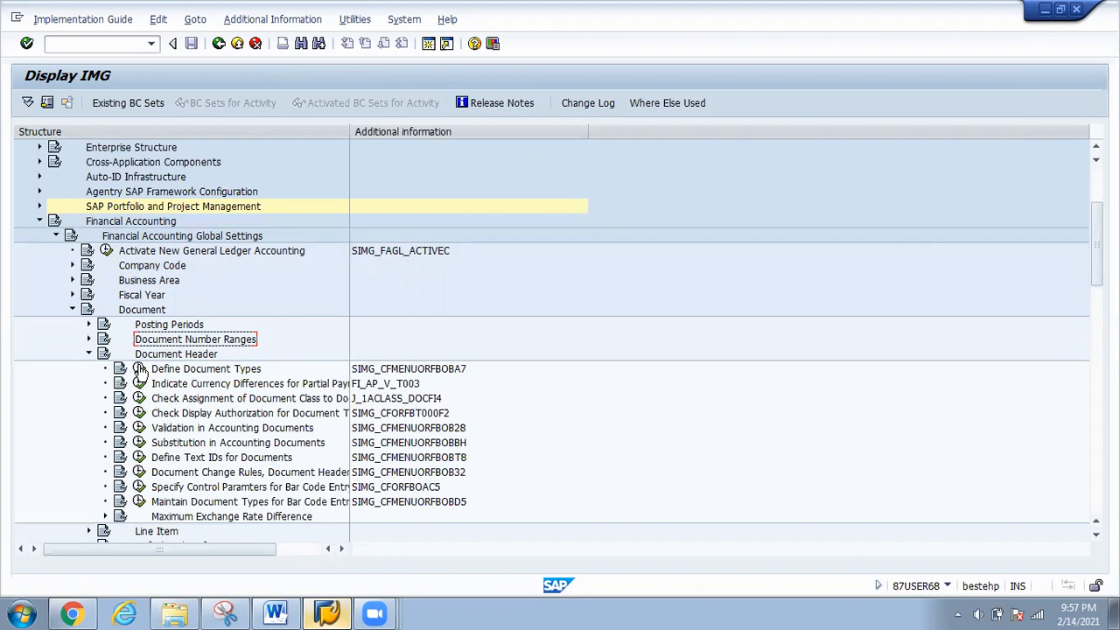
{"action": "left_click", "coordinate": [139, 369]}
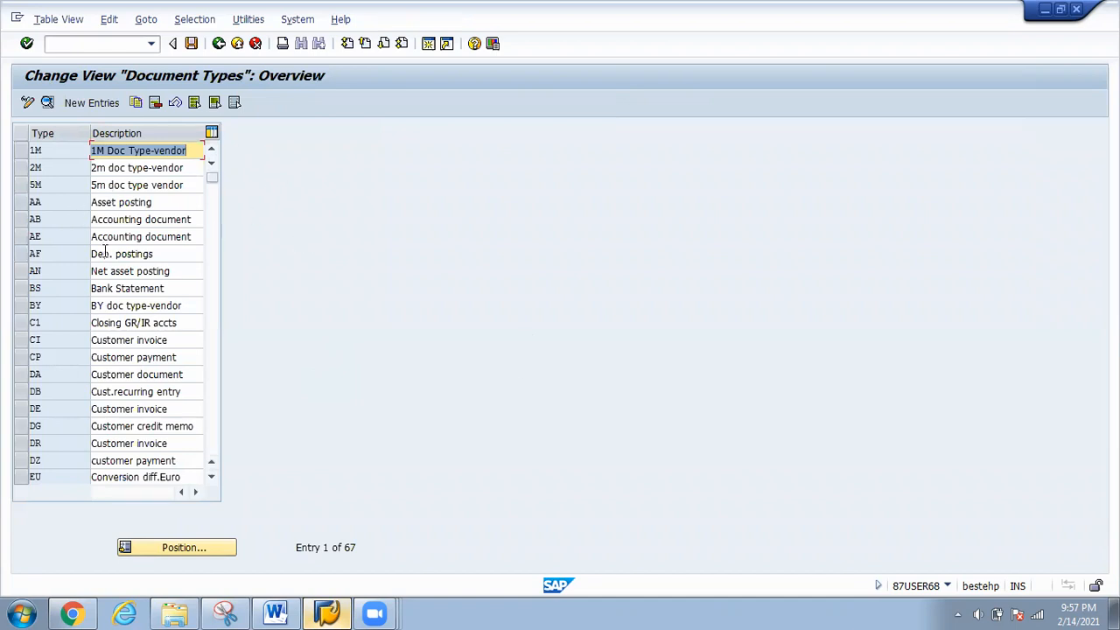
{"action": "scroll", "coordinate": [96, 252], "scroll_direction": "down", "scroll_amount": 1}
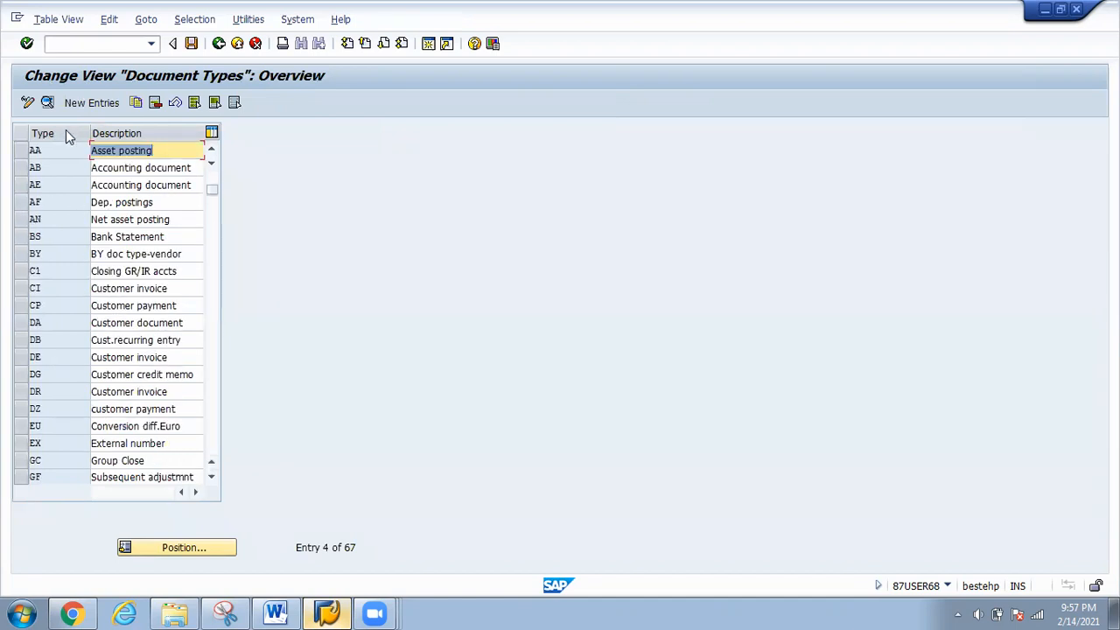
{"action": "left_click", "coordinate": [48, 201]}
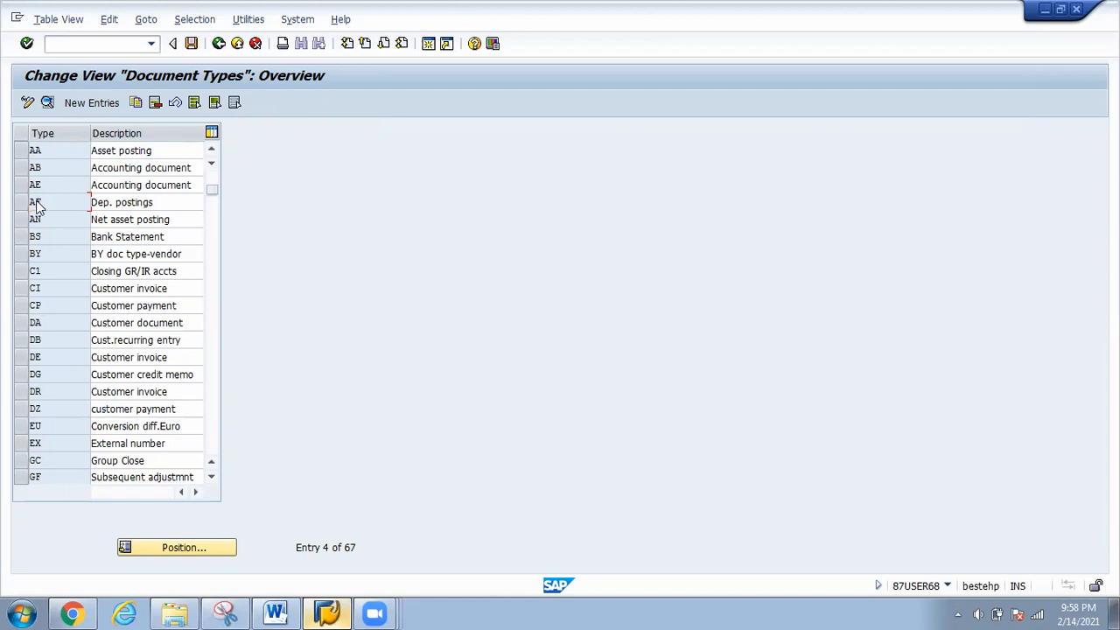
Check the number range assigned to document type AF, Dep. postings, and return to the document type list.
{"action": "double_click", "coordinate": [36, 203]}
{"action": "left_click", "coordinate": [153, 187]}
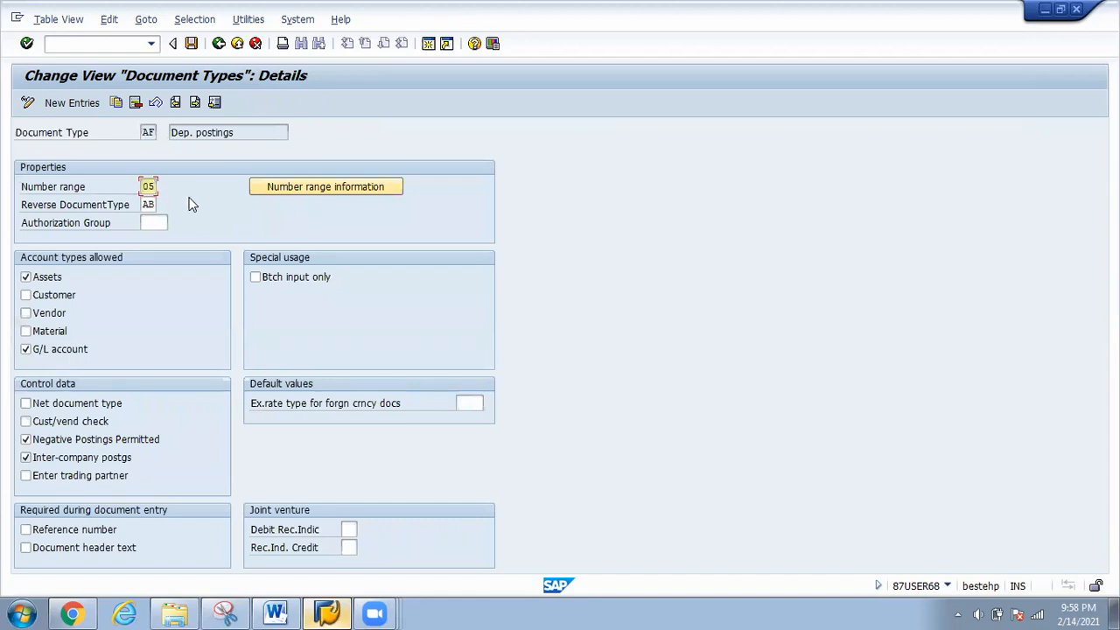
{"action": "double_click", "coordinate": [154, 188]}
{"action": "left_click", "coordinate": [219, 43]}
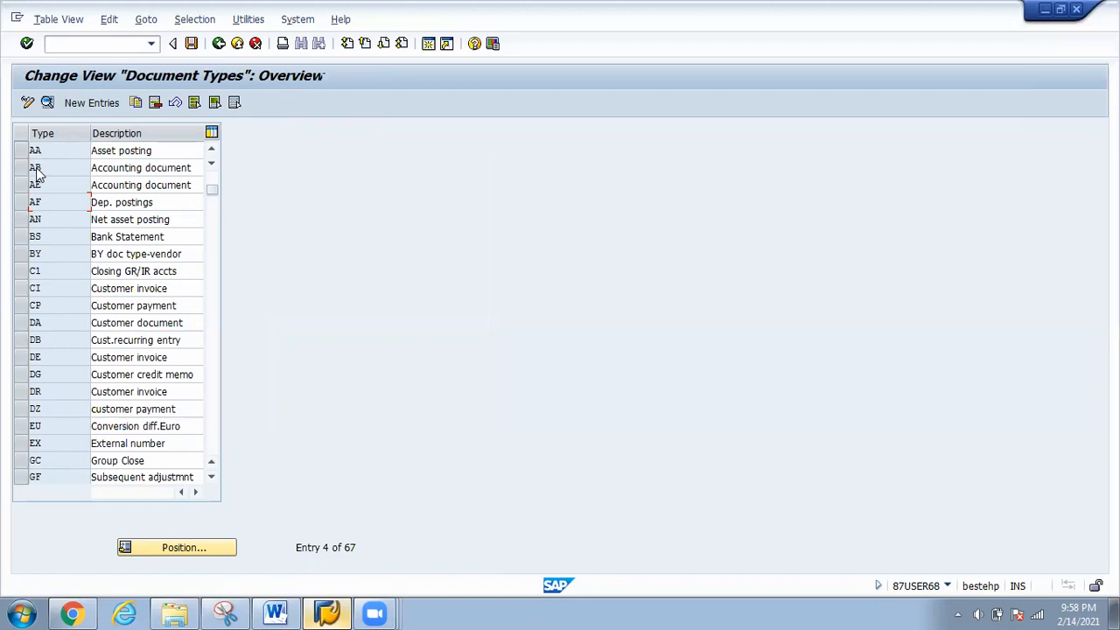
Check the number range of document type AB, Accounting document, and return to the implementation guide.
{"action": "double_click", "coordinate": [36, 170]}
{"action": "left_click", "coordinate": [93, 191]}
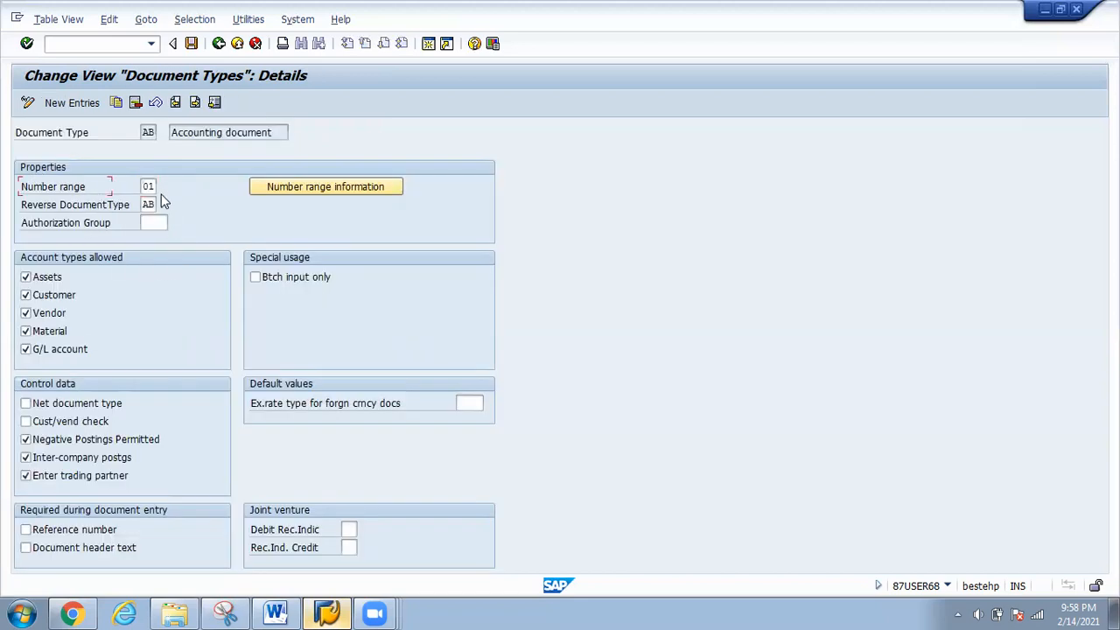
{"action": "left_click", "coordinate": [219, 44]}
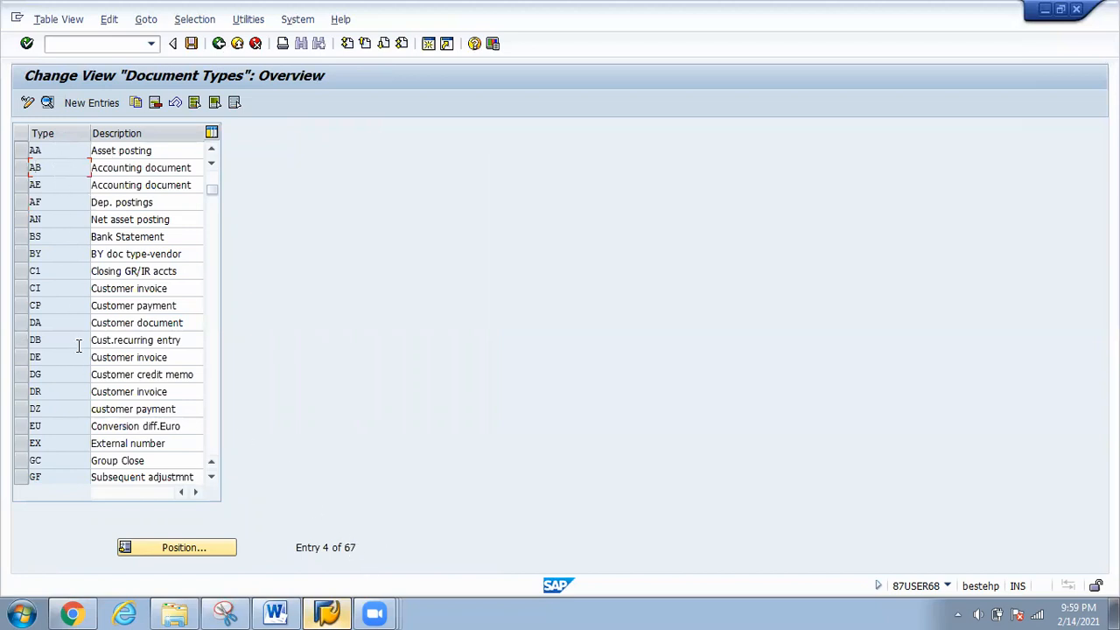
{"action": "scroll", "coordinate": [21, 256], "scroll_direction": "down", "scroll_amount": 1}
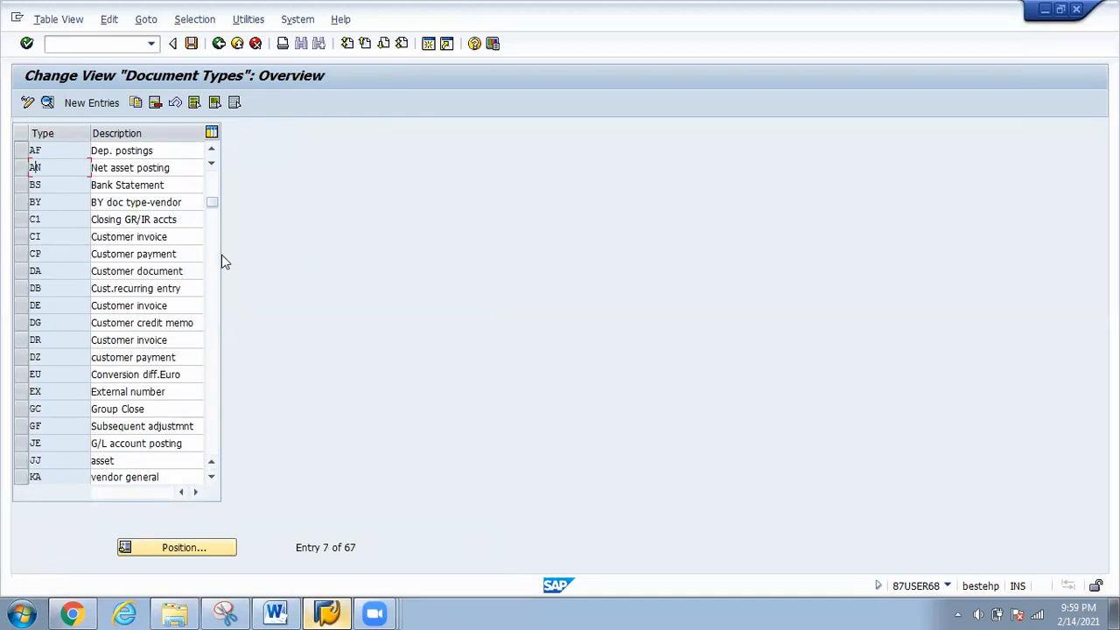
{"action": "left_click", "coordinate": [218, 44]}
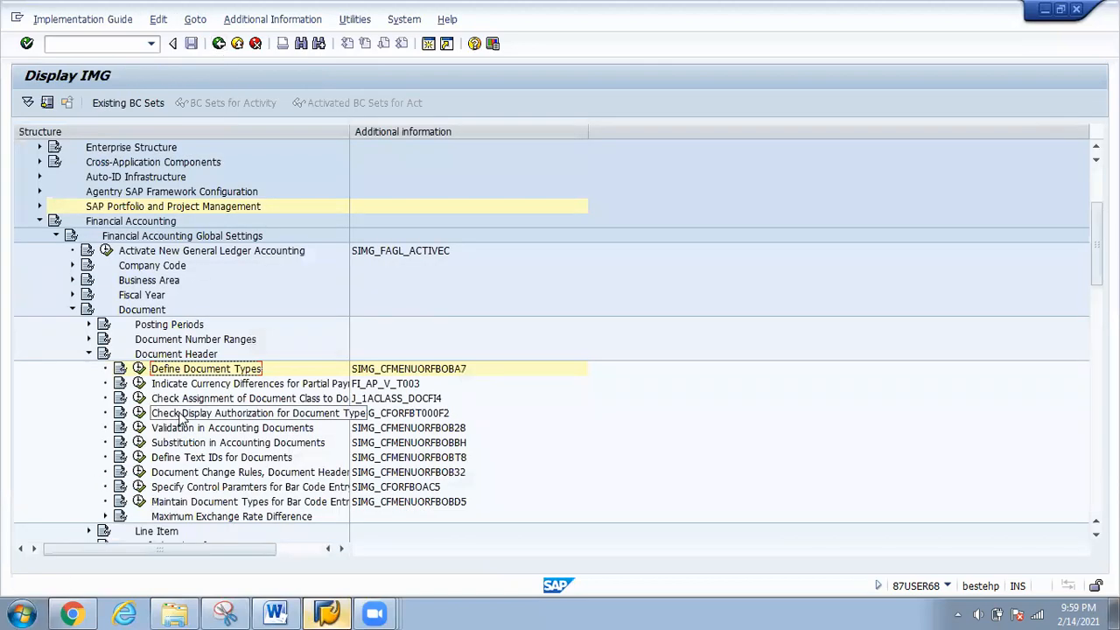
Open Define Document Number Ranges, enter company code PI00 and display its existing intervals.
{"action": "left_click", "coordinate": [89, 356]}
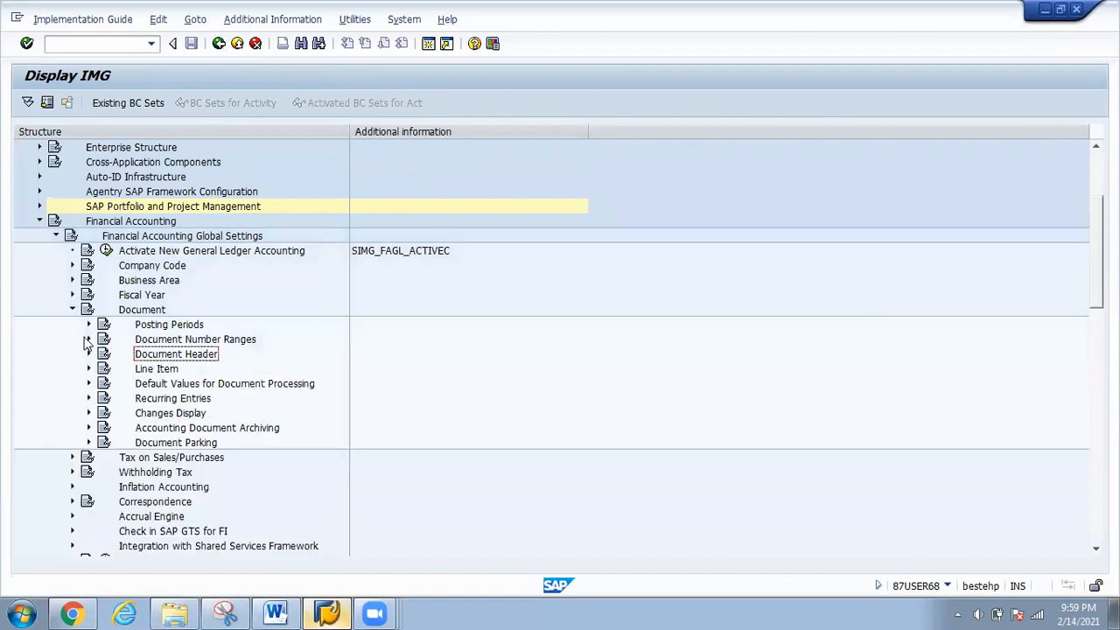
{"action": "left_click", "coordinate": [89, 340]}
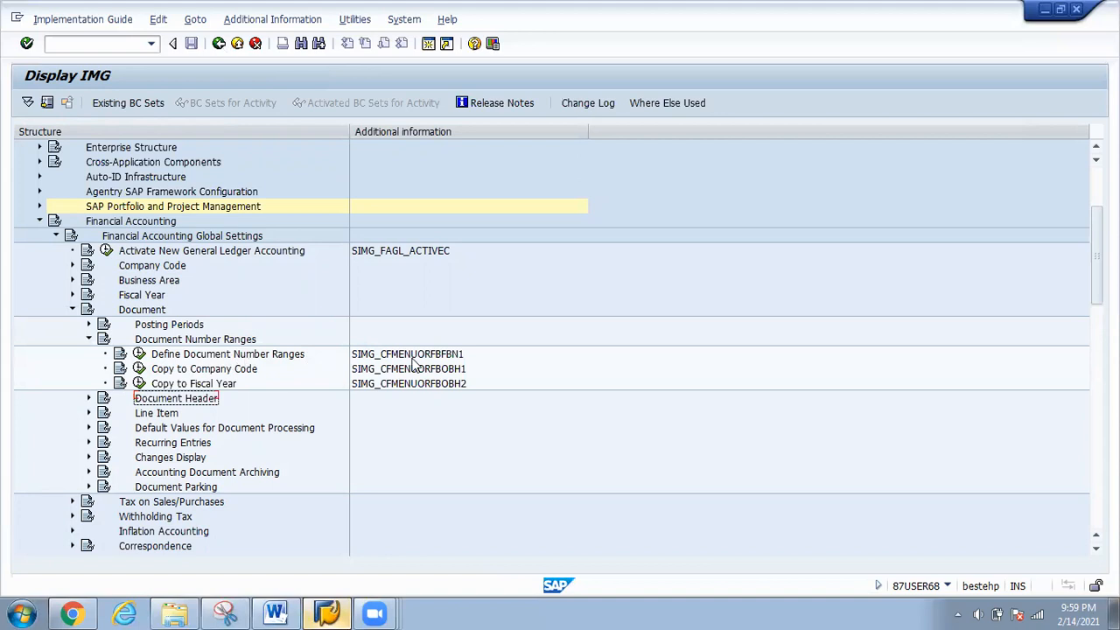
{"action": "left_click", "coordinate": [138, 354]}
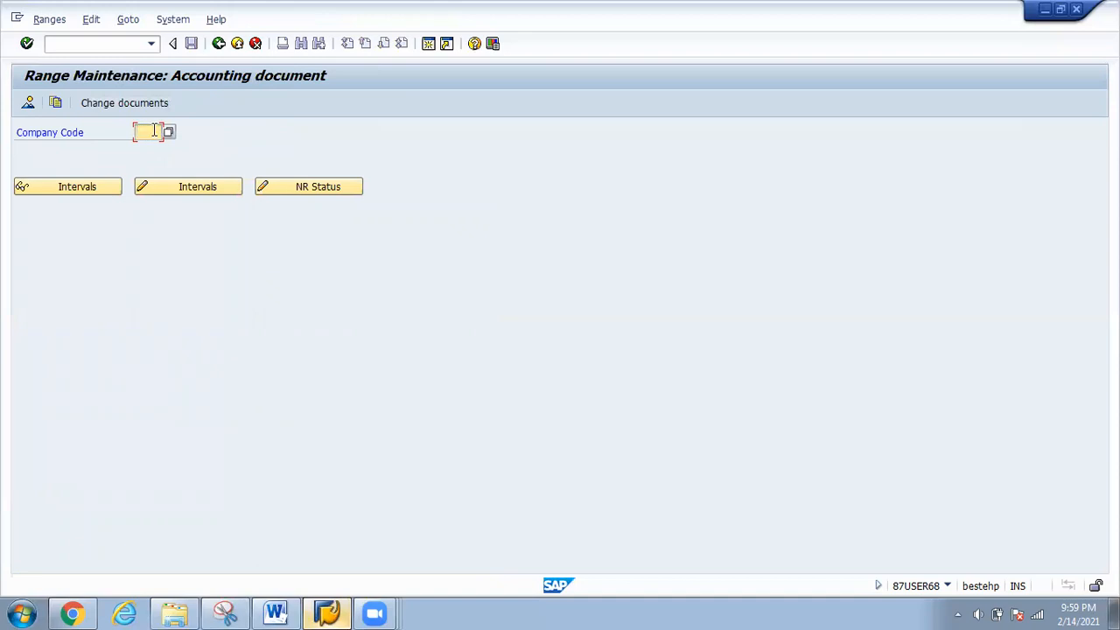
{"action": "type", "text": "PI00"}
{"action": "left_click", "coordinate": [232, 135]}
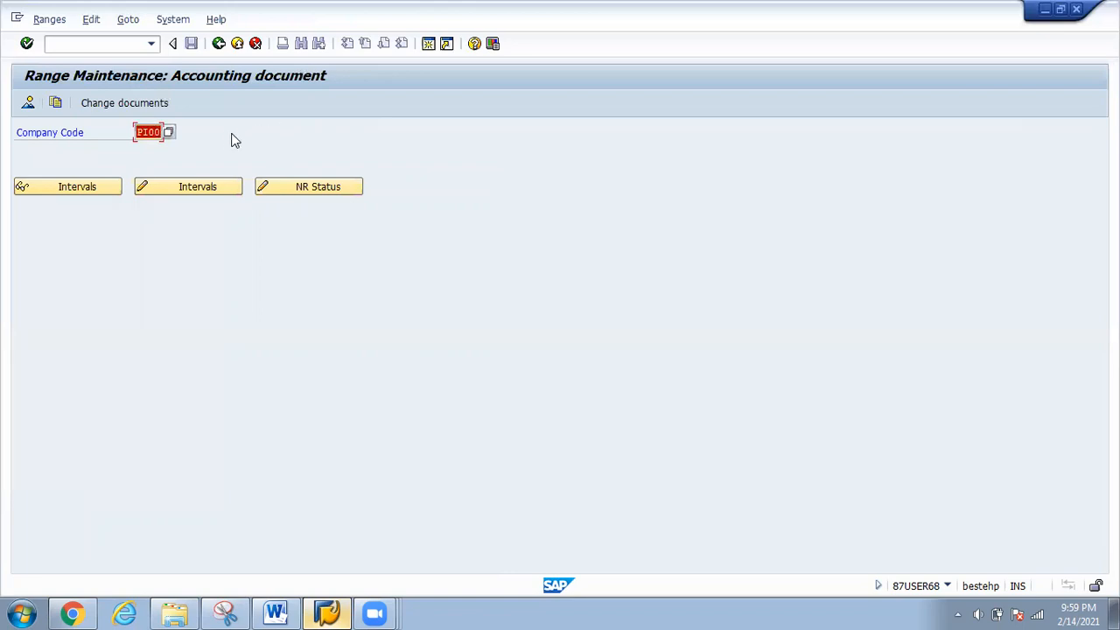
{"action": "left_click", "coordinate": [69, 187]}
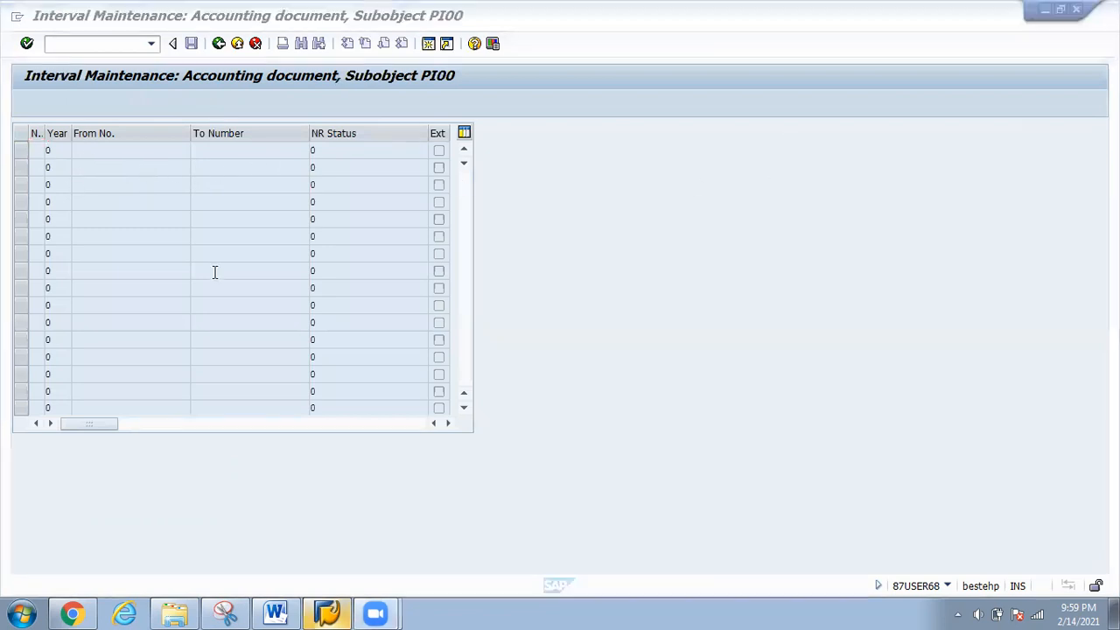
{"action": "left_click", "coordinate": [219, 44]}
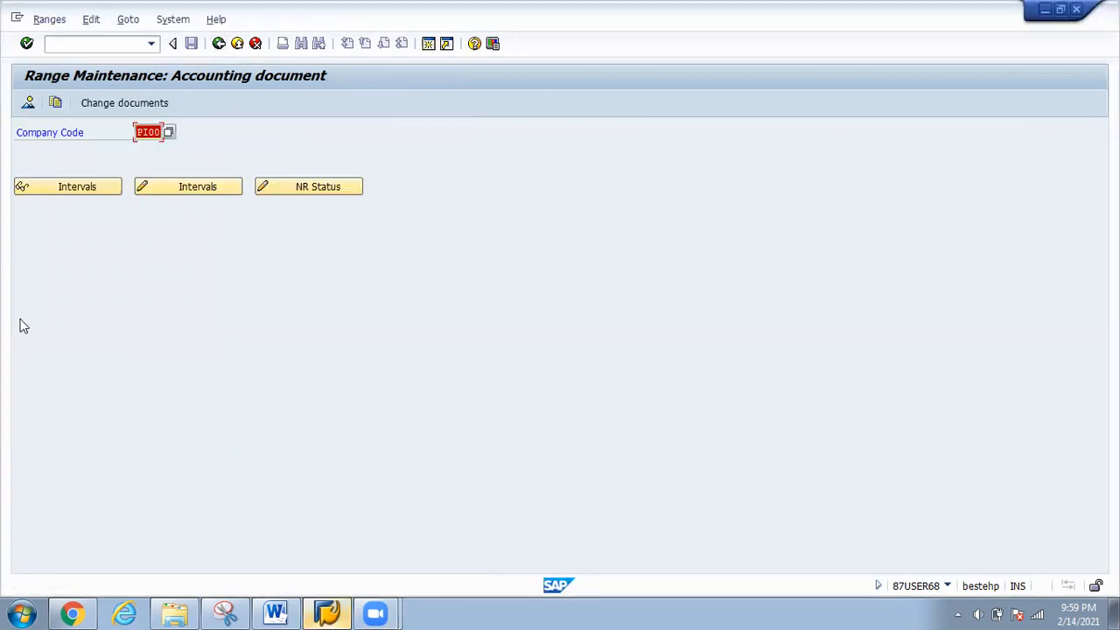
Add number range interval 01 for year 2020 from 100001 to 200000 for company code PI00.
{"action": "left_click", "coordinate": [173, 189]}
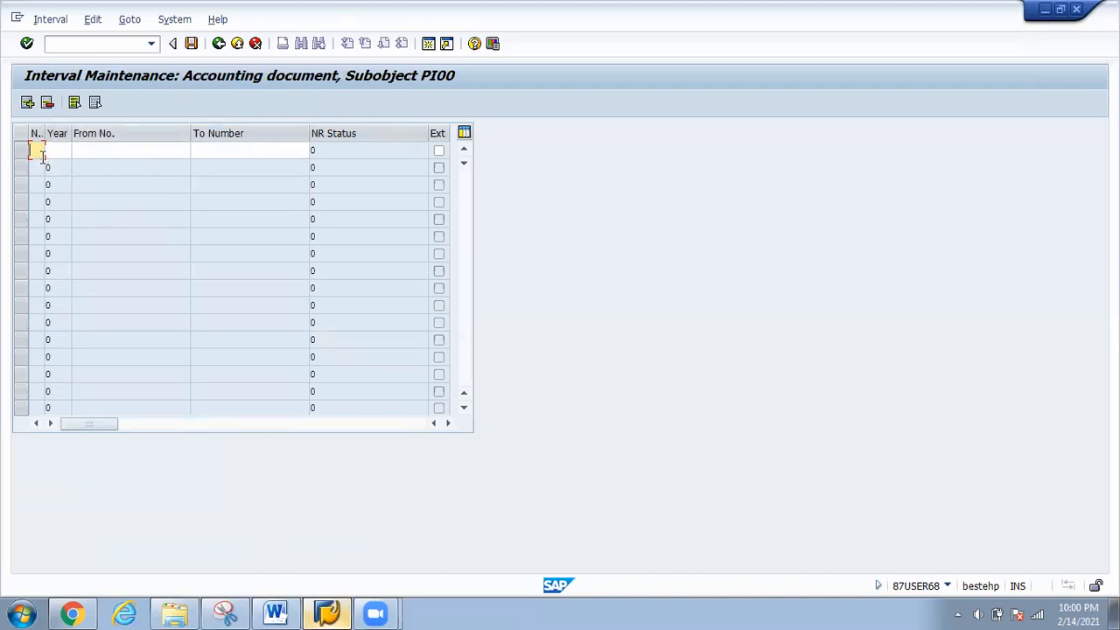
{"action": "type", "text": "01"}
{"action": "left_click", "coordinate": [57, 150]}
{"action": "type", "text": "2020"}
{"action": "left_click", "coordinate": [117, 150]}
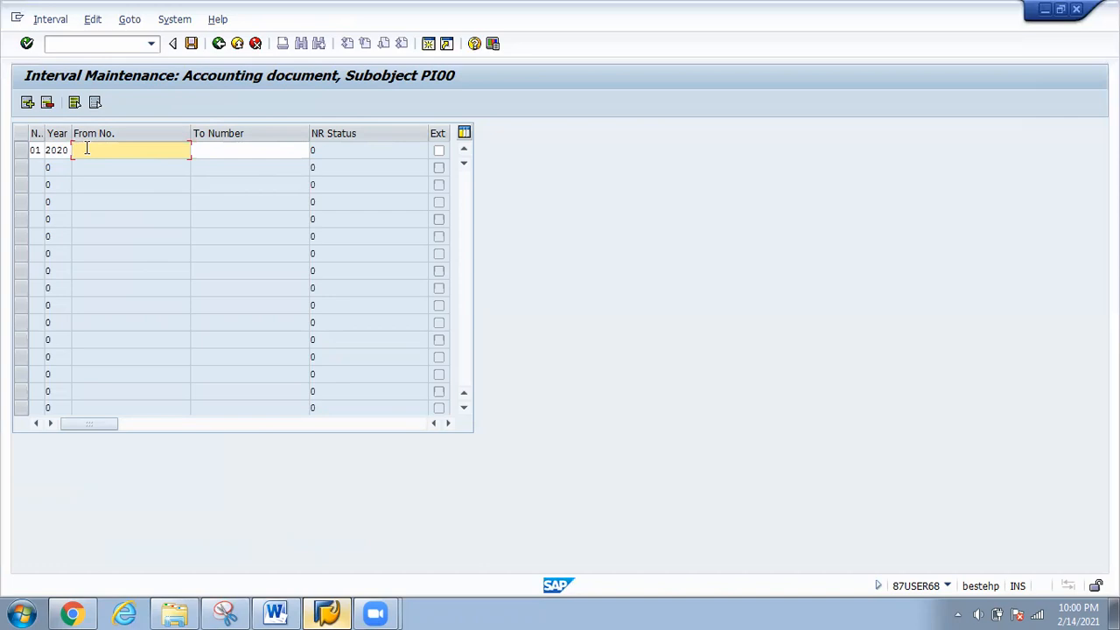
{"action": "type", "text": "10"}
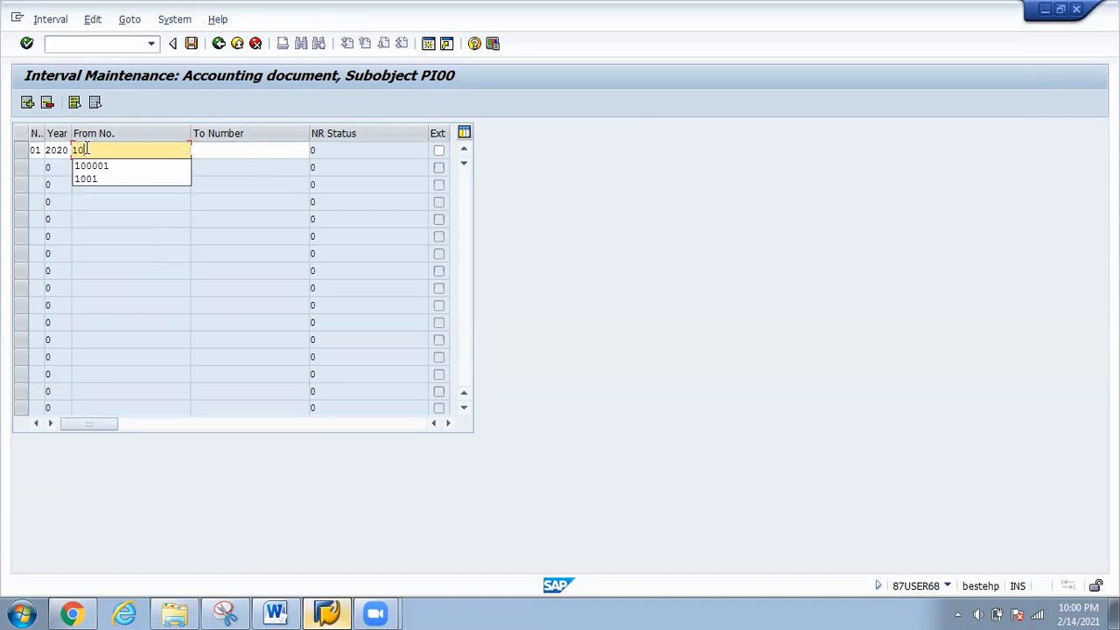
{"action": "type", "text": "0001"}
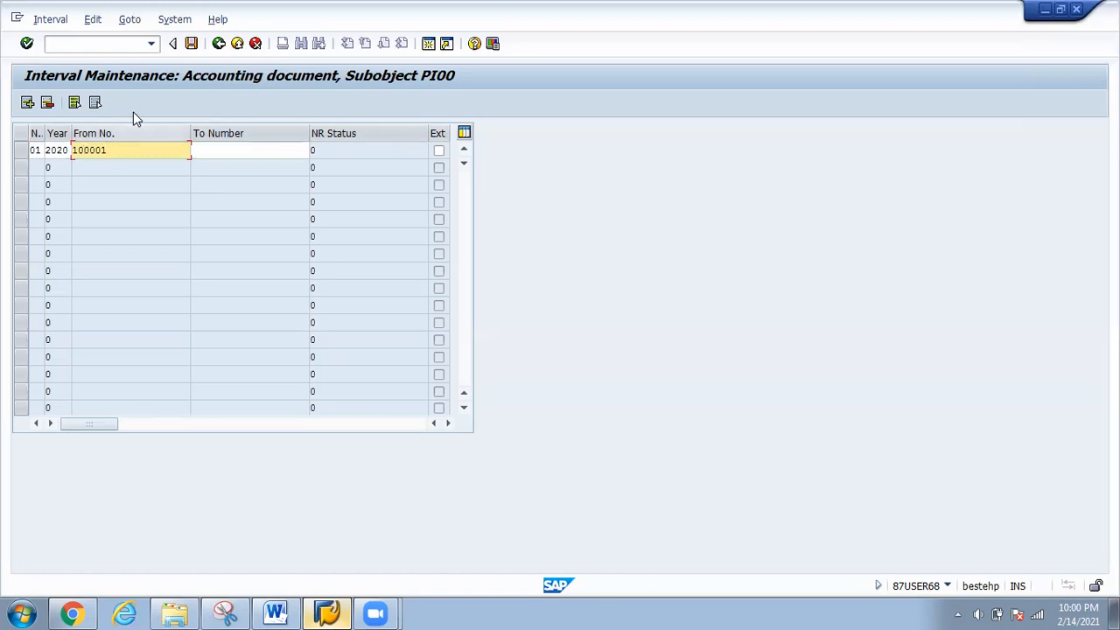
{"action": "left_click", "coordinate": [208, 152]}
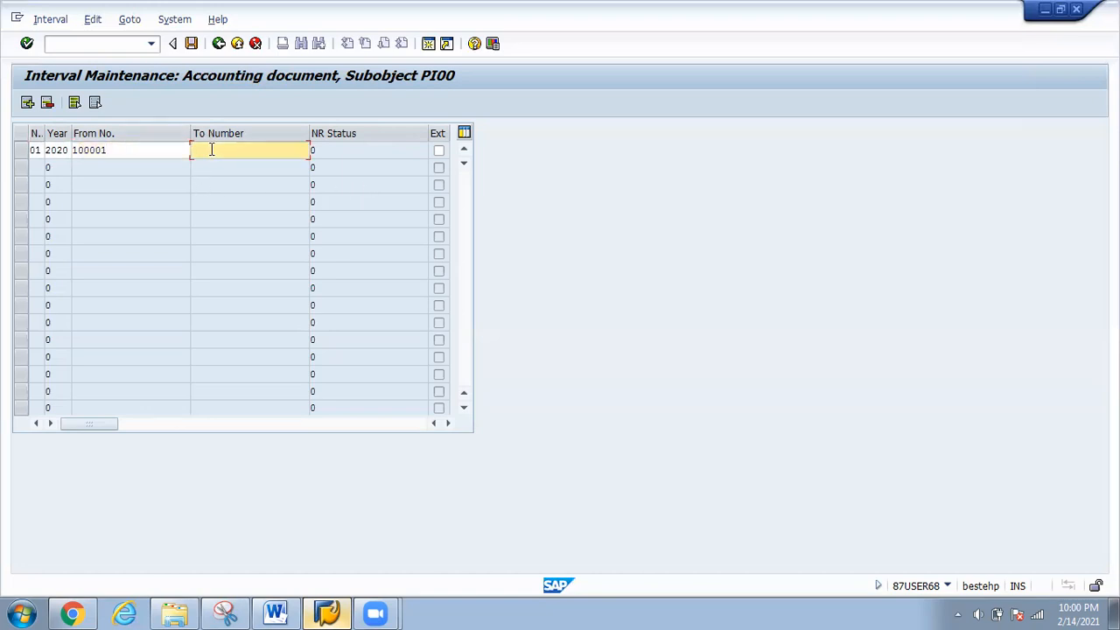
{"action": "type", "text": "200000"}
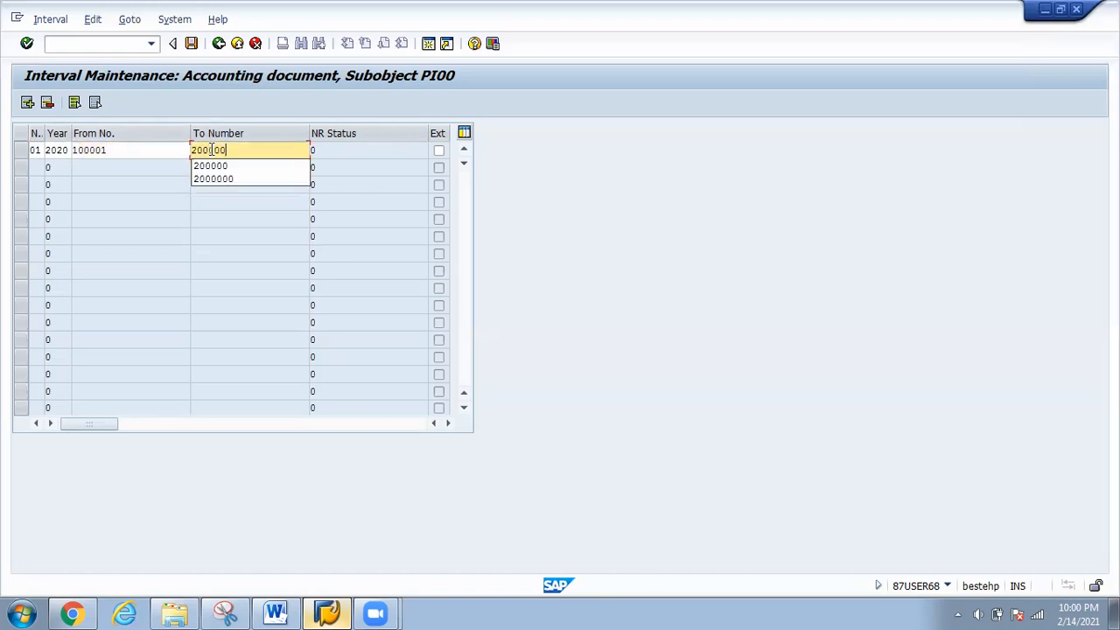
{"action": "key", "text": "Return"}
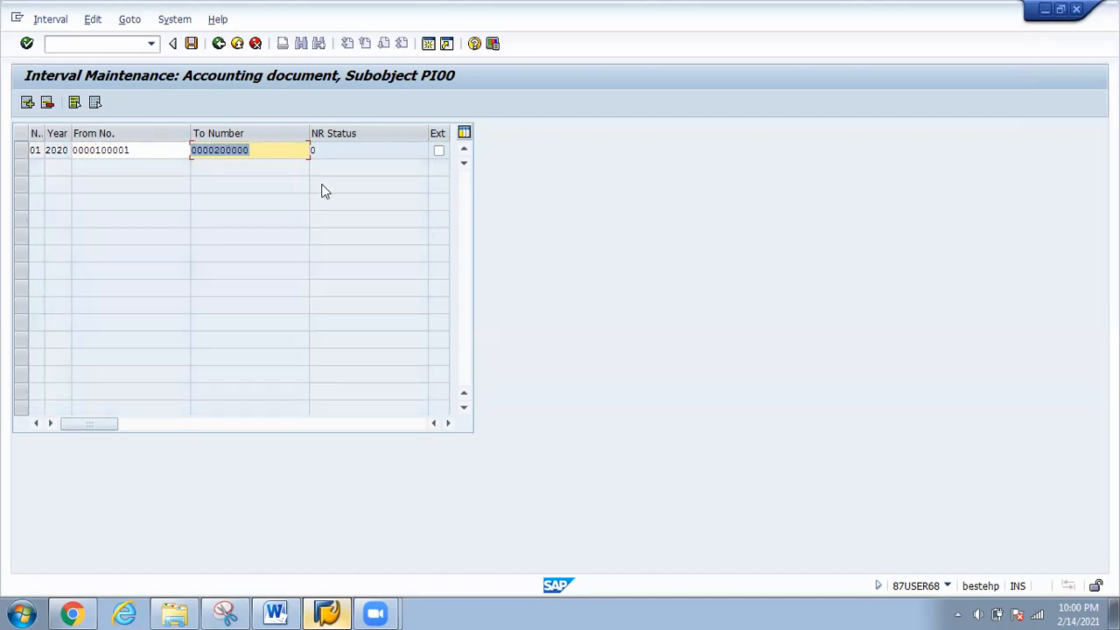
Narrow the NR Status column and save interval 01, accepting the number range transport notice.
{"action": "left_click", "coordinate": [172, 145]}
{"action": "left_click", "coordinate": [270, 149]}
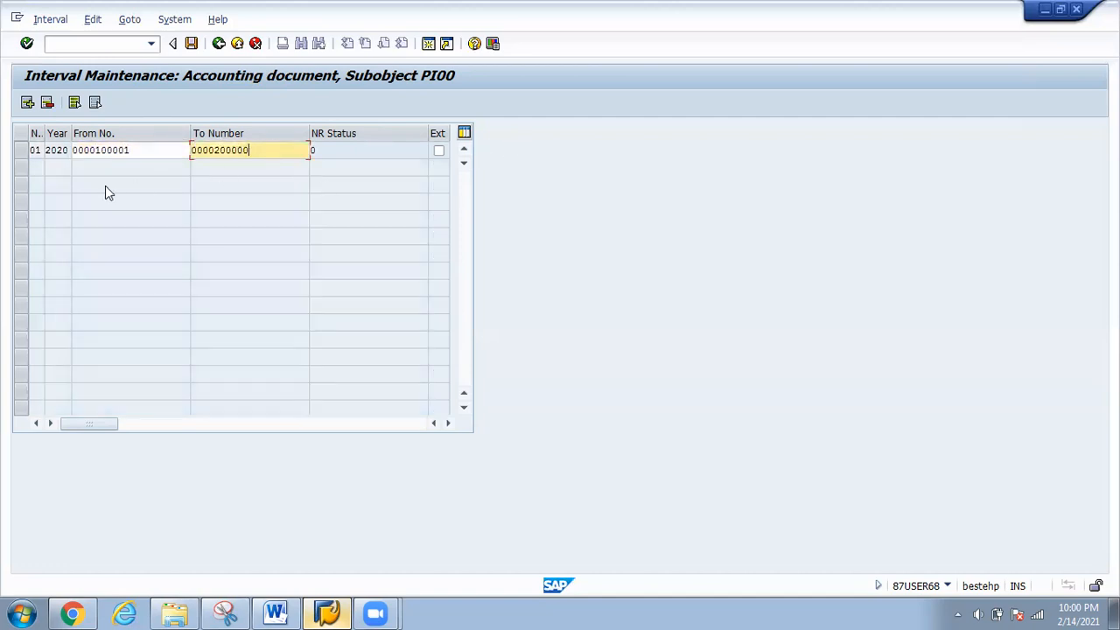
{"action": "left_click", "coordinate": [22, 155]}
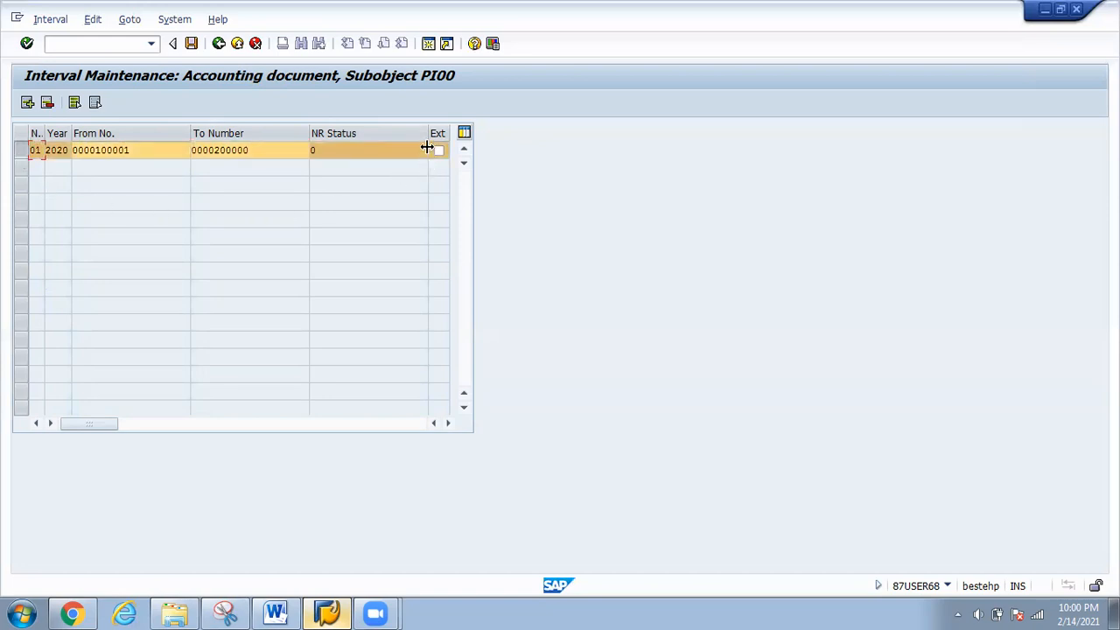
{"action": "left_click_drag", "start_coordinate": [429, 133], "coordinate": [388, 134]}
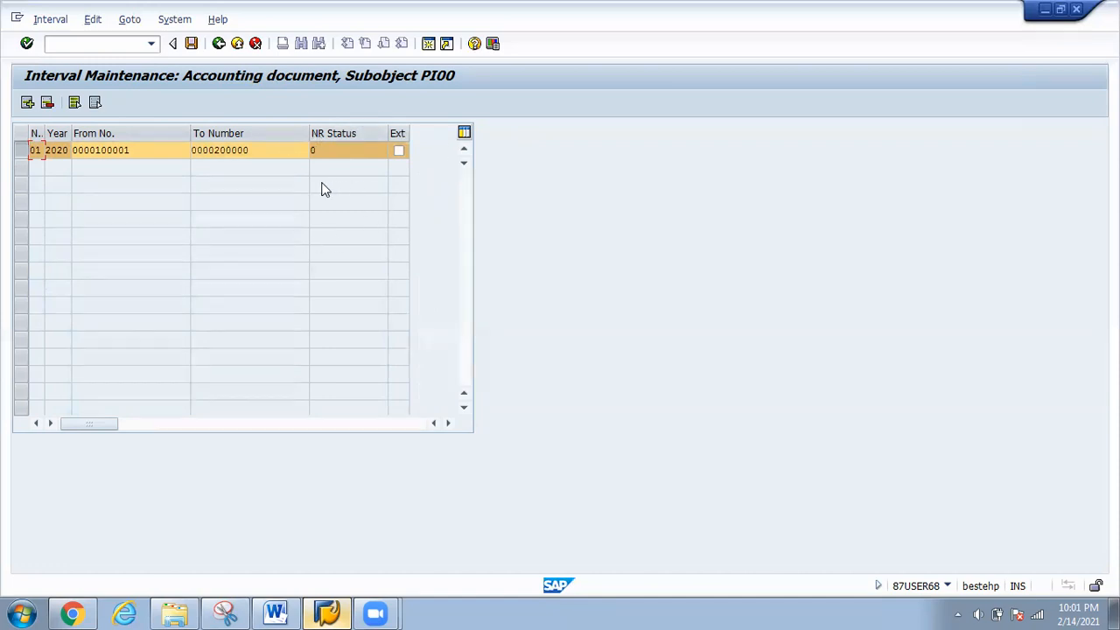
{"action": "left_click", "coordinate": [399, 151]}
{"action": "left_click", "coordinate": [191, 43]}
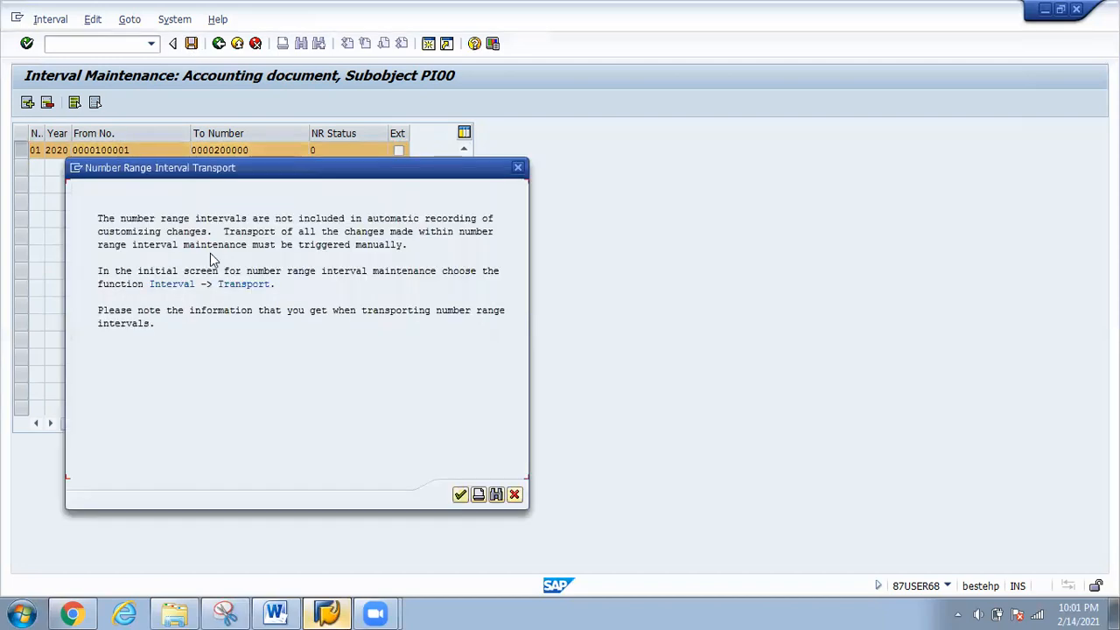
{"action": "left_click", "coordinate": [459, 495]}
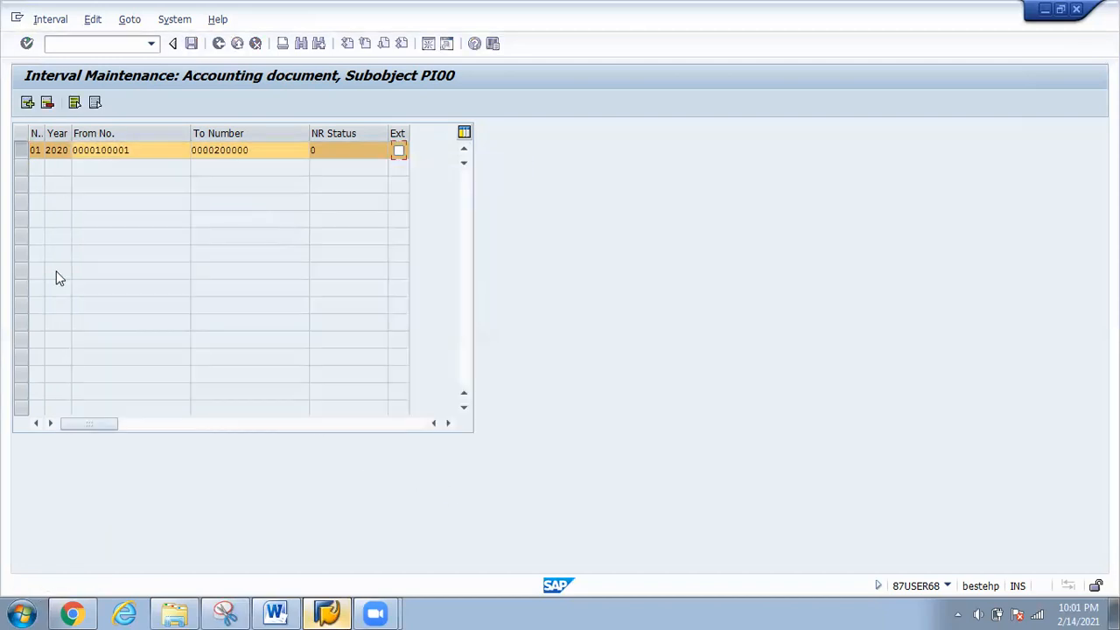
Add number range interval 02 for year 2020 from 200001 to 300000 and save it.
{"action": "left_click", "coordinate": [33, 151]}
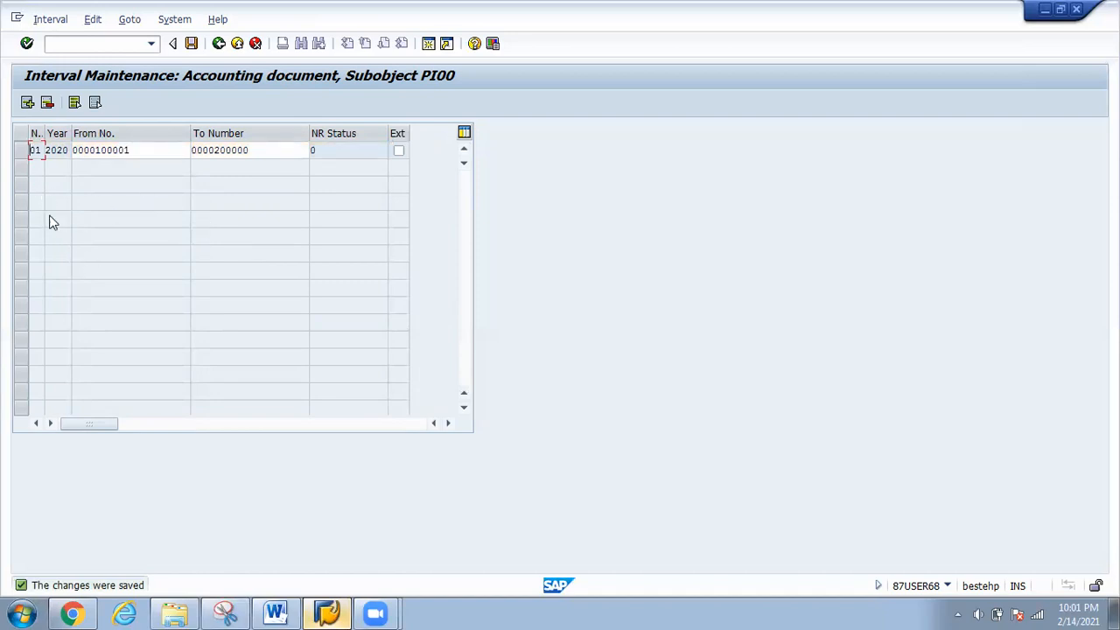
{"action": "left_click", "coordinate": [27, 104]}
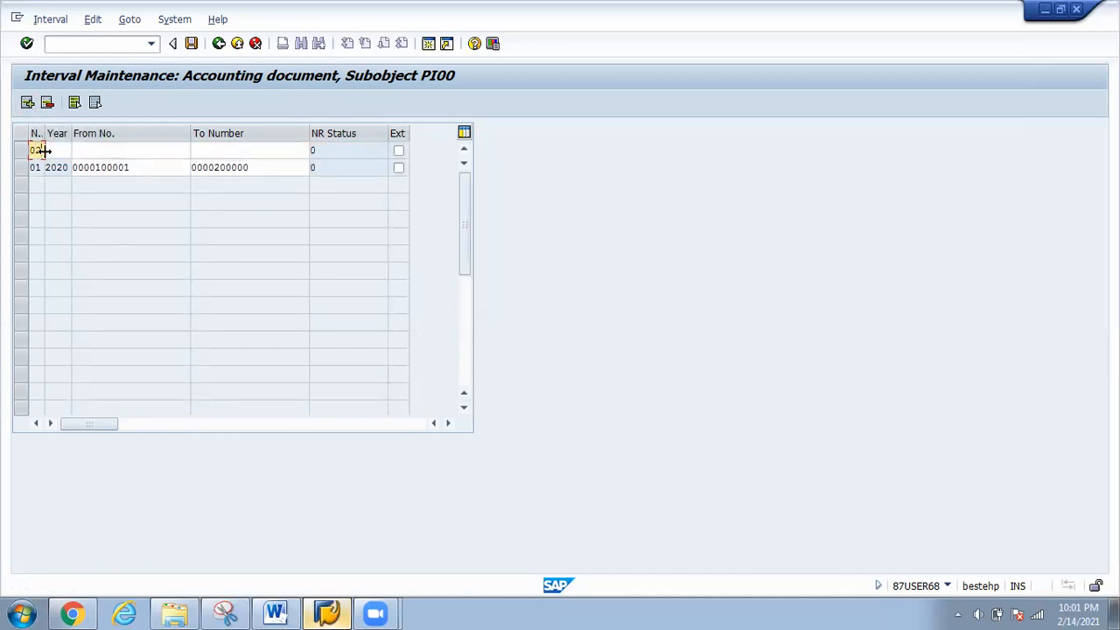
{"action": "left_click", "coordinate": [54, 151]}
{"action": "type", "text": "2020"}
{"action": "left_click", "coordinate": [83, 154]}
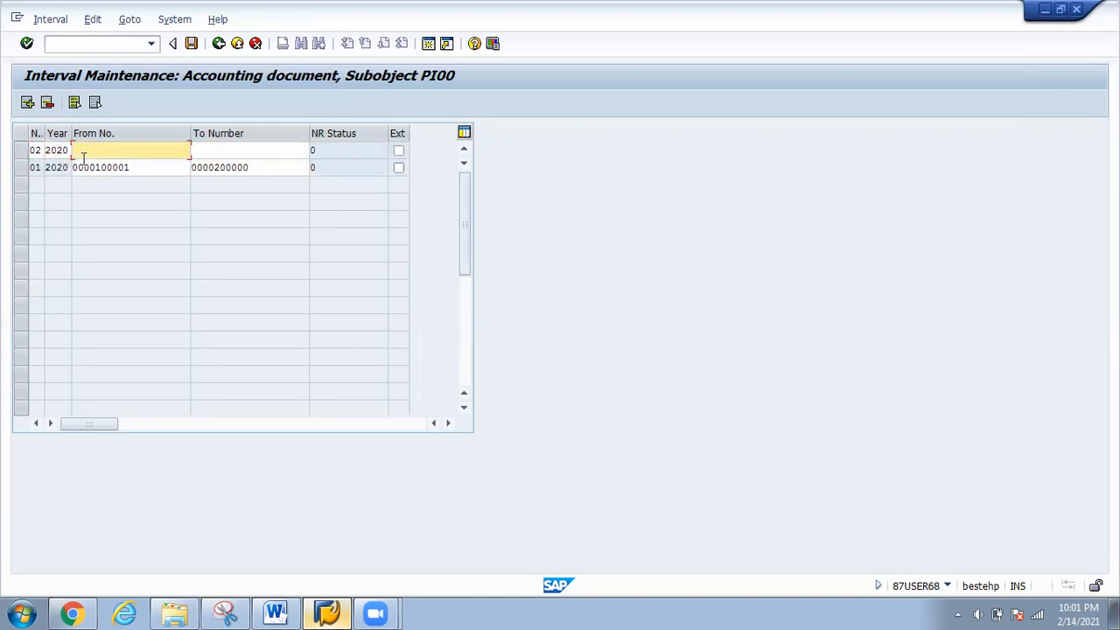
{"action": "type", "text": "200001"}
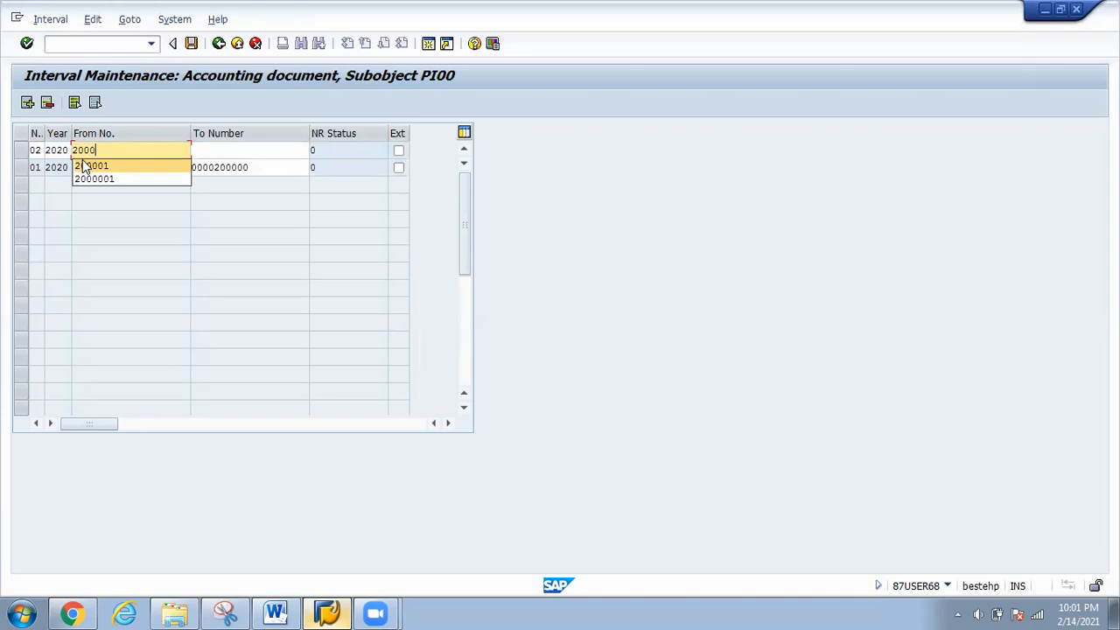
{"action": "left_click", "coordinate": [231, 149]}
{"action": "type", "text": "300000"}
{"action": "key", "text": "Return"}
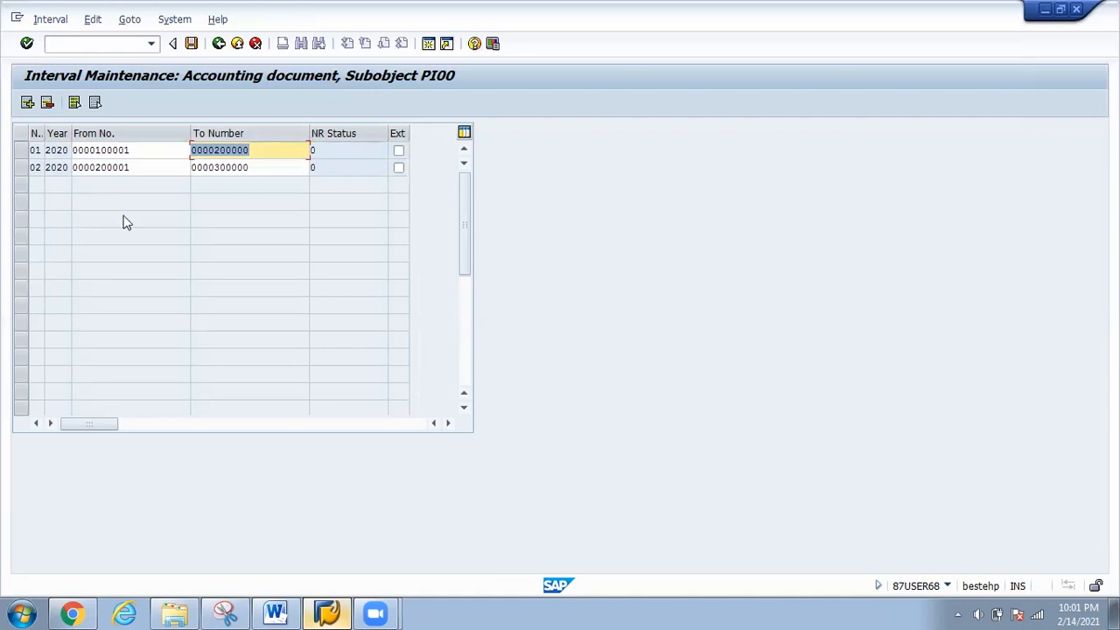
{"action": "left_click", "coordinate": [192, 45]}
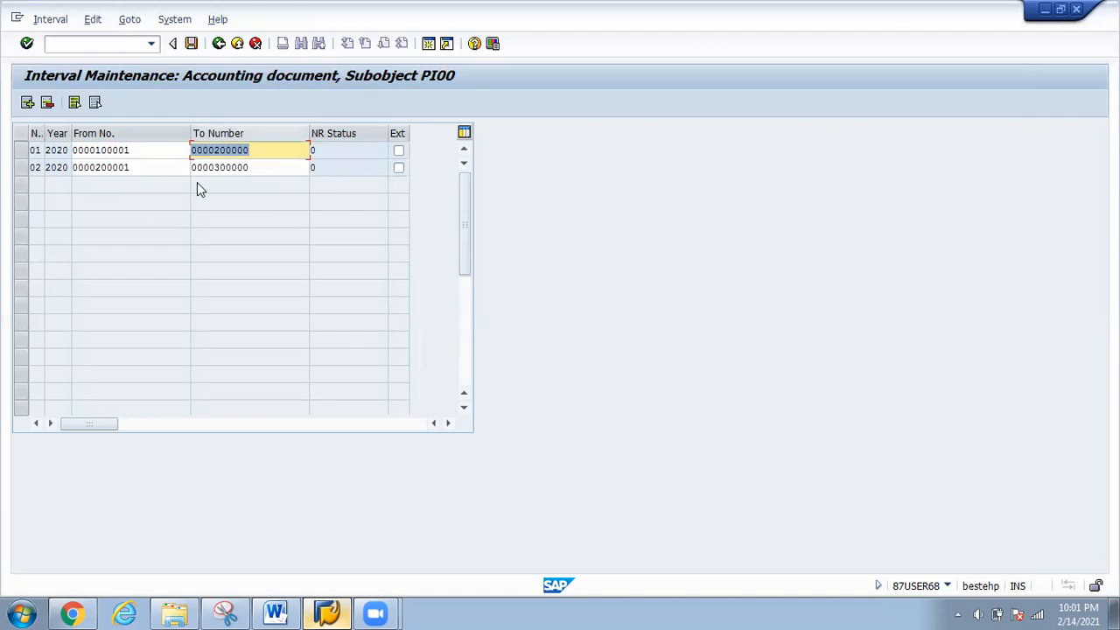
Return to the implementation guide, collapse Document Number Ranges and look over the activities under Line Item.
{"action": "left_click", "coordinate": [220, 45]}
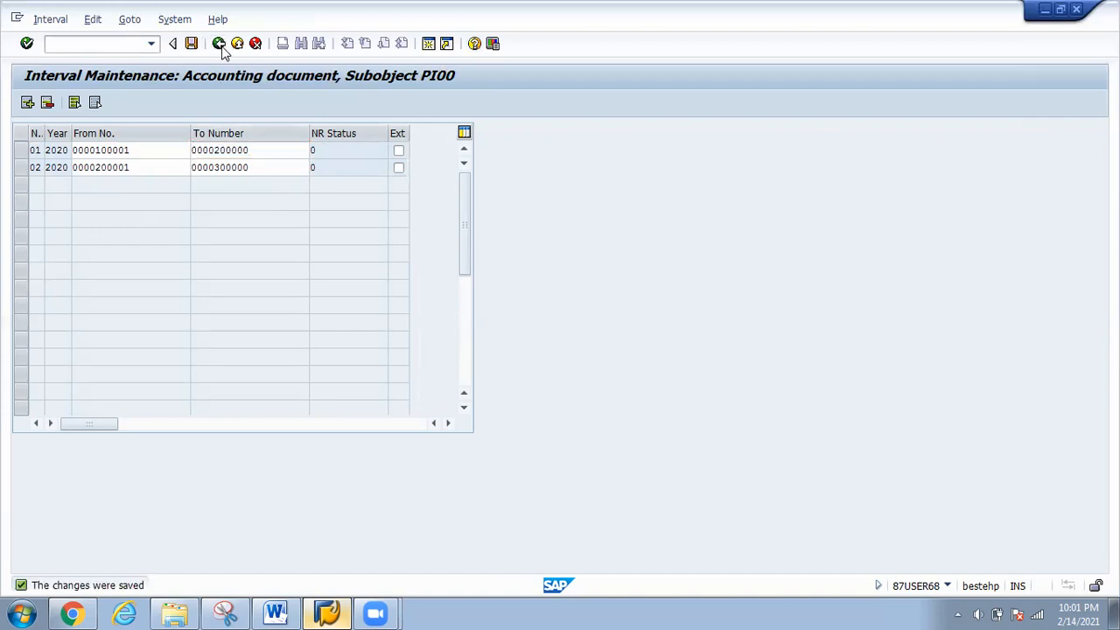
{"action": "left_click", "coordinate": [219, 45]}
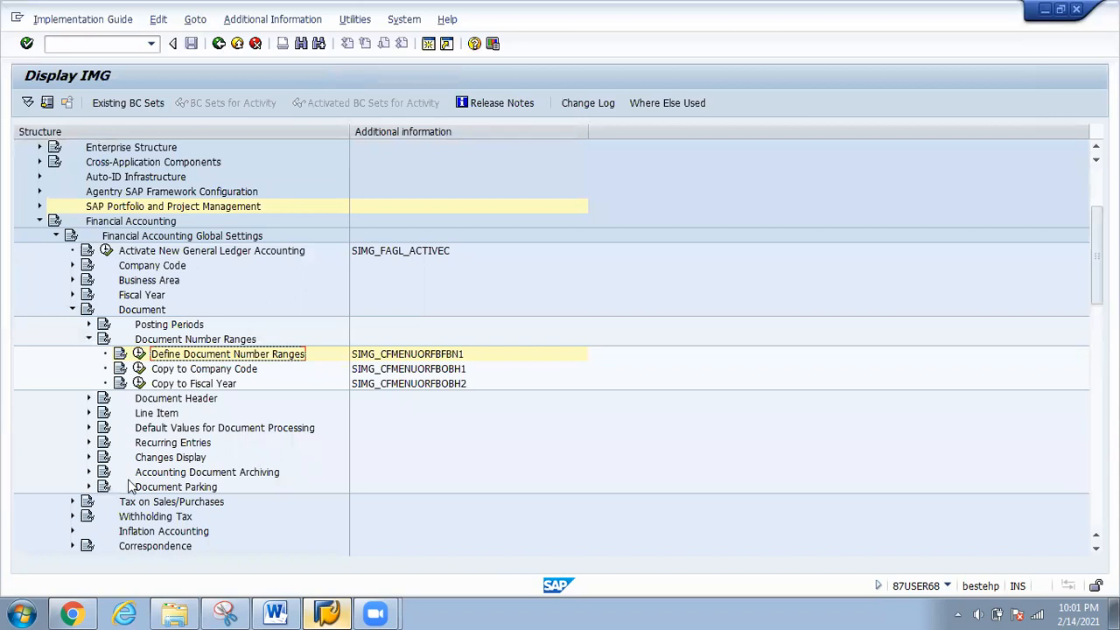
{"action": "left_click", "coordinate": [89, 339]}
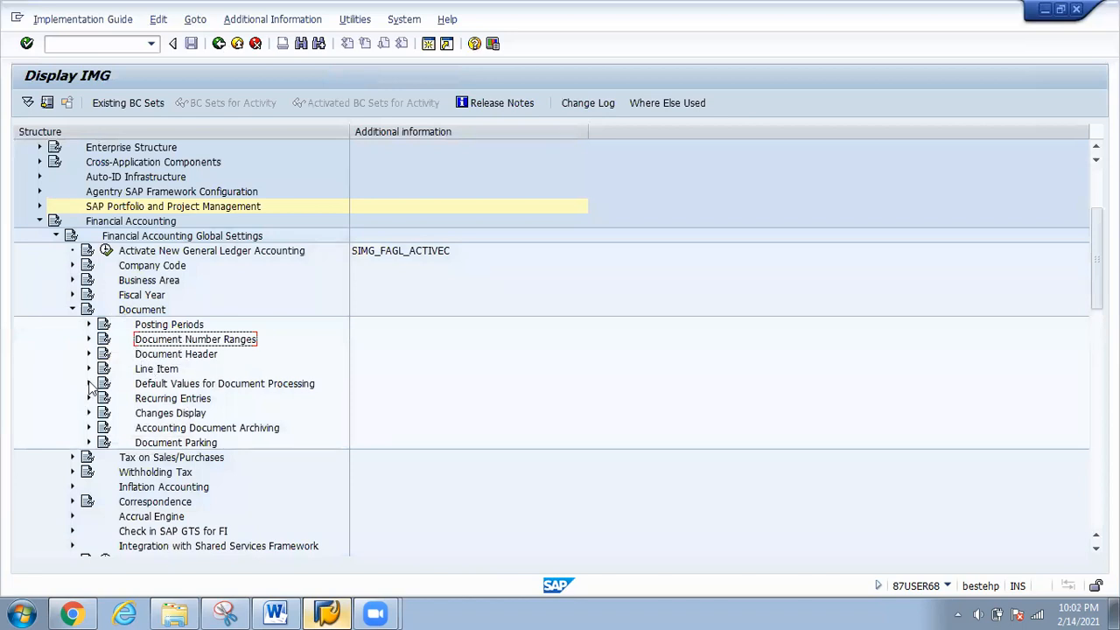
{"action": "left_click", "coordinate": [89, 369]}
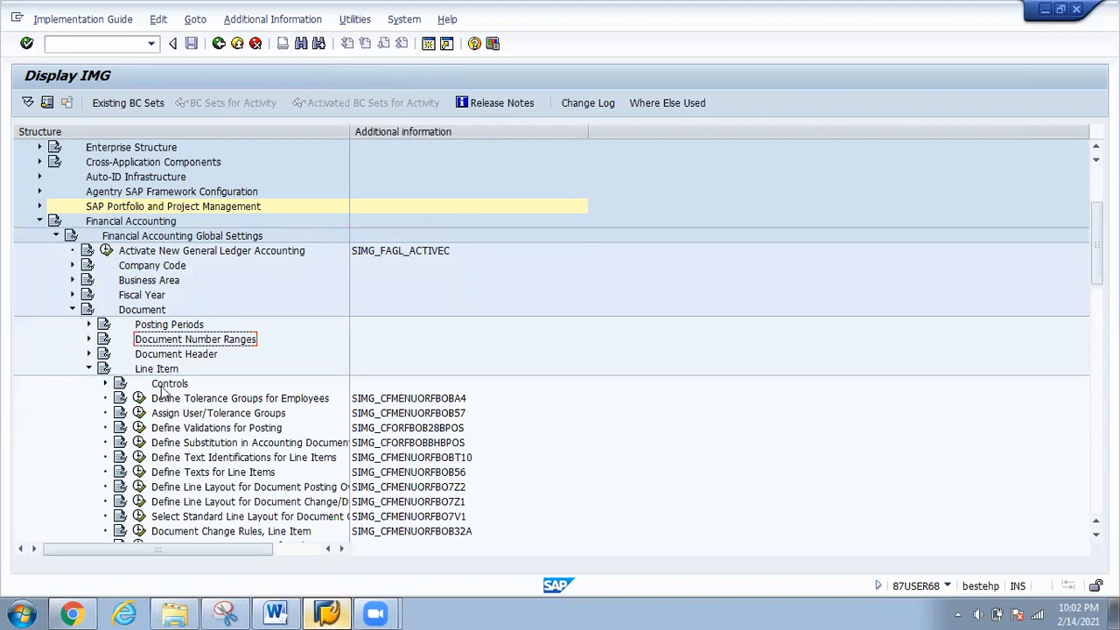
{"action": "left_click", "coordinate": [87, 370]}
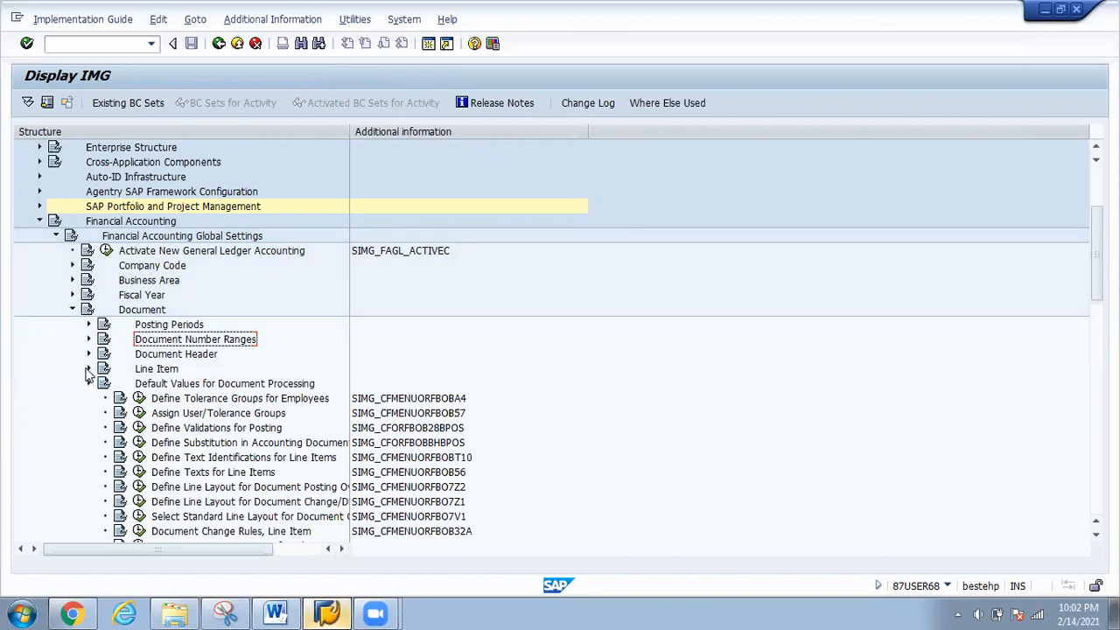